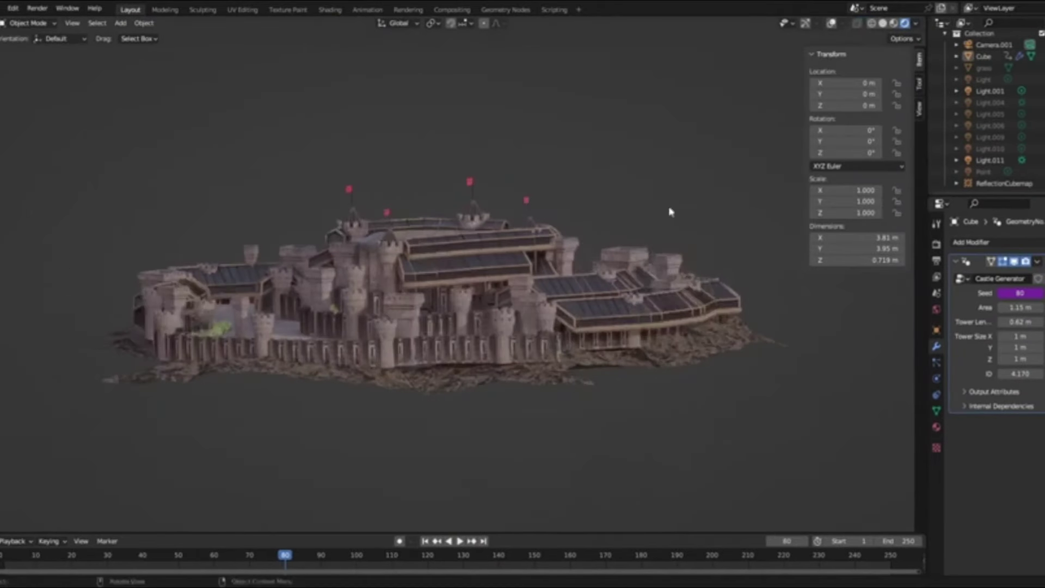
Open the viewport shading options to view the glowing 2 m sci-fi panel
left_click(917, 24)
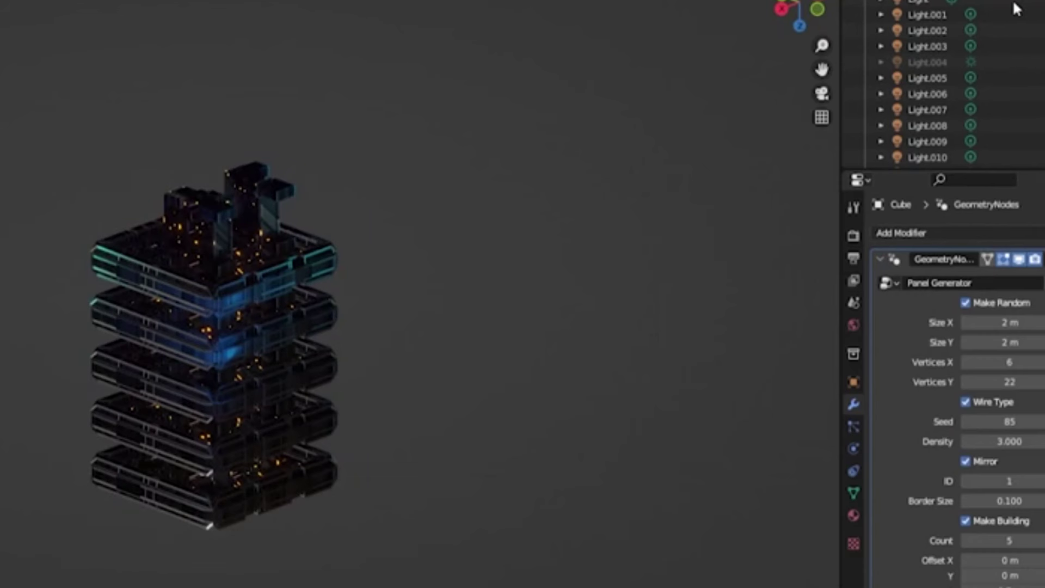
Add the Lightning Generator to the tower and lower its Probability to 0.918
scroll(1023, 29, "up", 1)
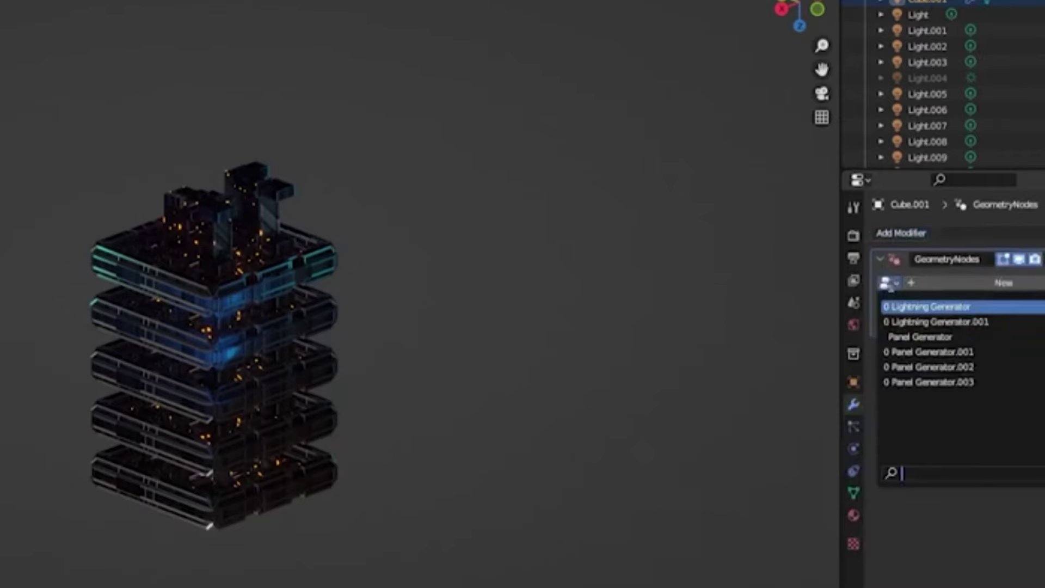
left_click(908, 307)
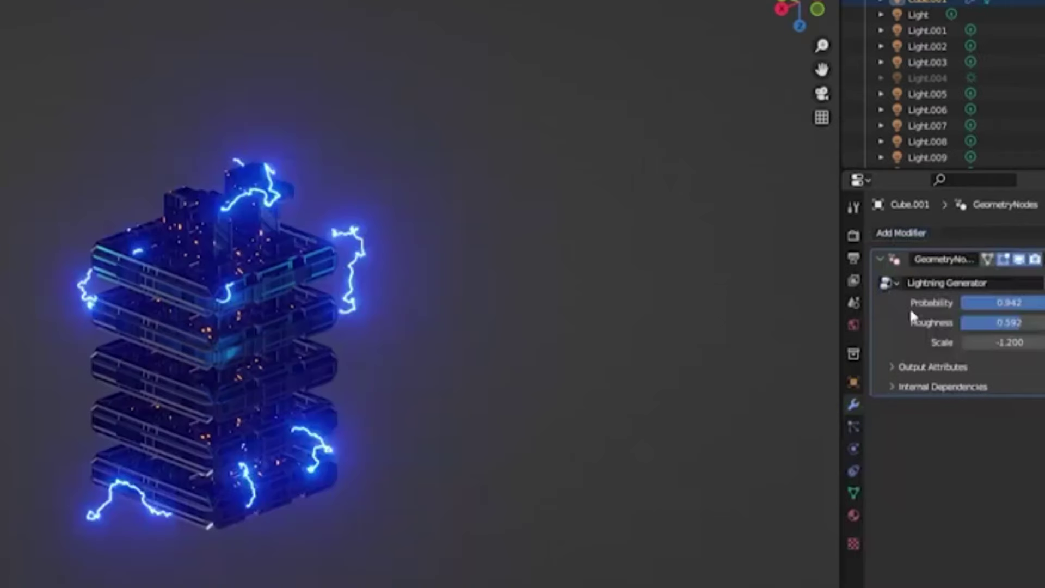
middle_click_drag(321, 351, 326, 310)
left_click_drag(1007, 302, 1028, 342)
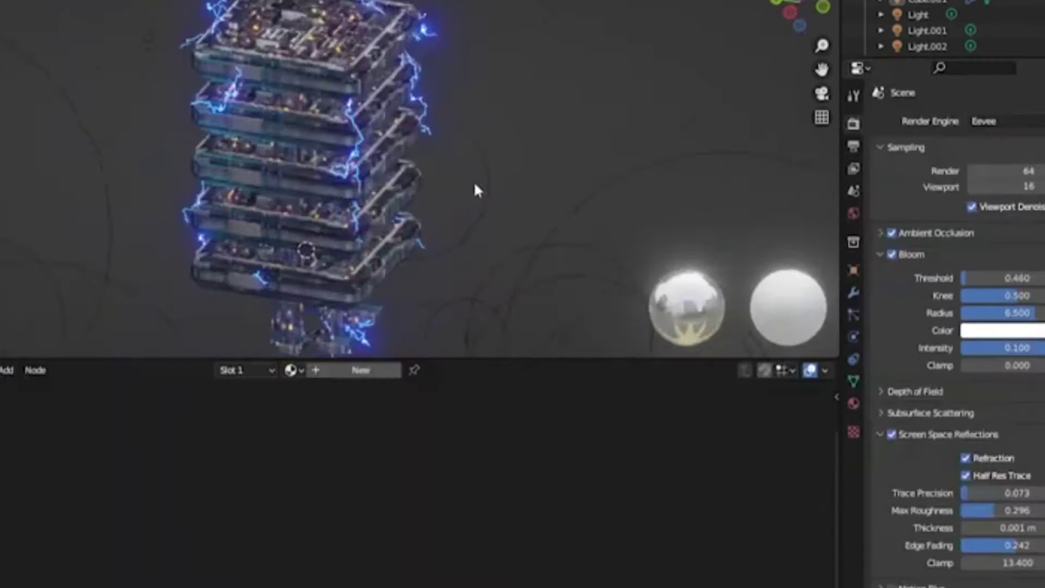
middle_click_drag(473, 186, 583, 114)
Assign the Electricity material to the lightning and centre its nodes in the Shader Editor
left_click(244, 370)
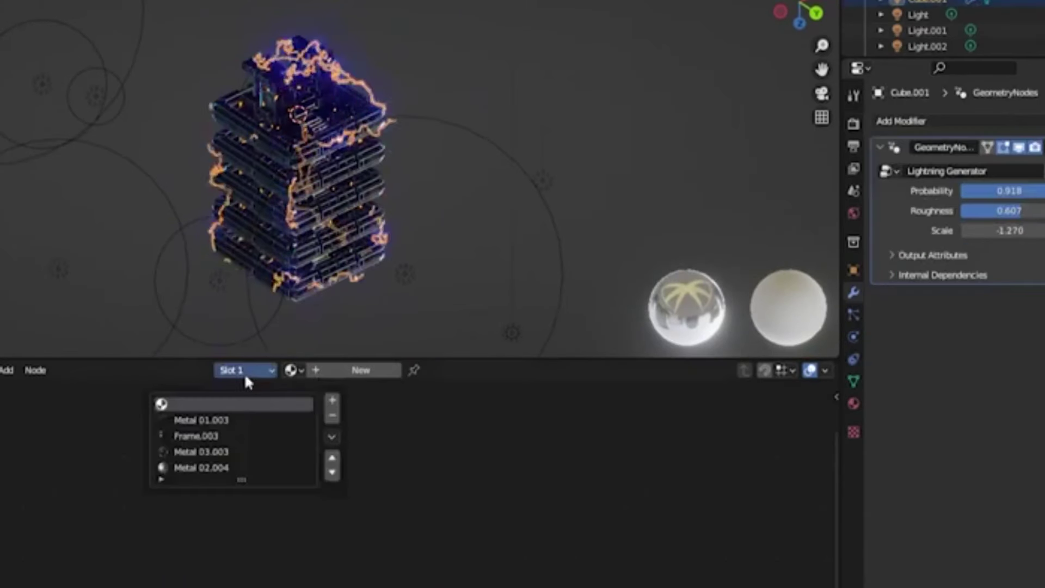
left_click(294, 372)
left_click(338, 424)
key("Home")
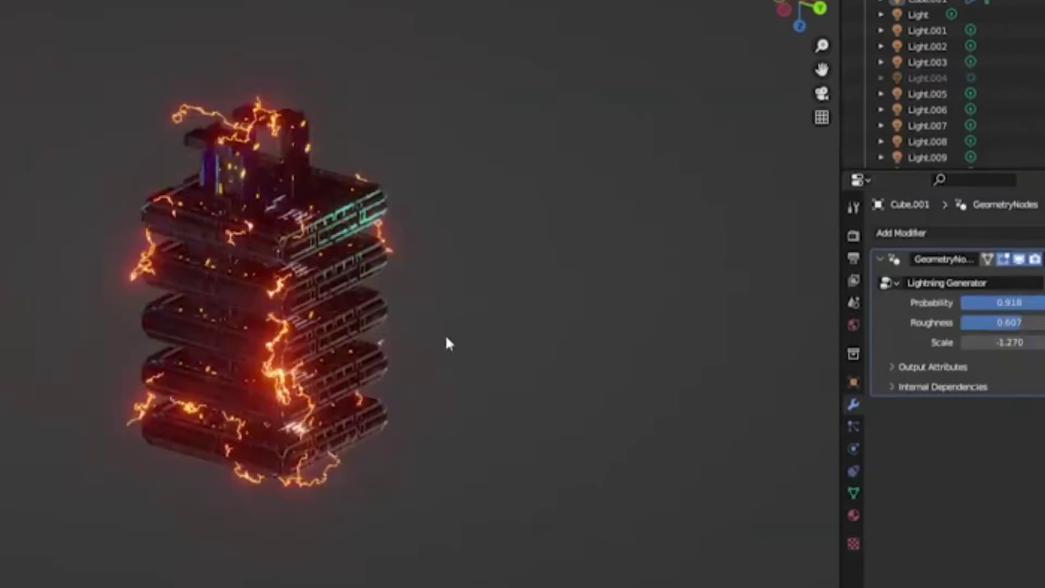
middle_click_drag(443, 343, 714, 285)
middle_click_drag(488, 293, 680, 296)
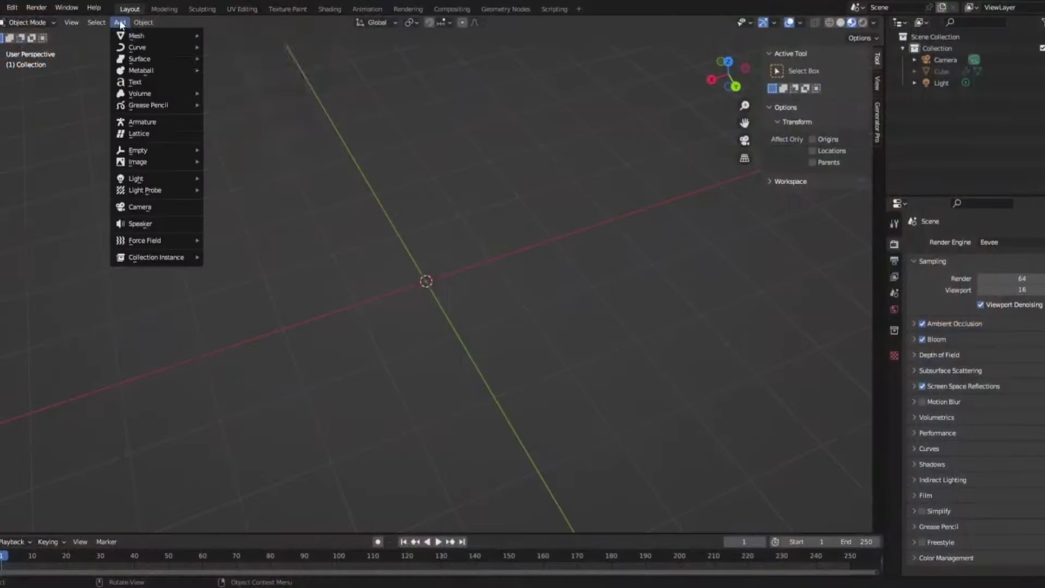
Add a torus and grow a chosen crystal preset on it with a new density
left_click(232, 121)
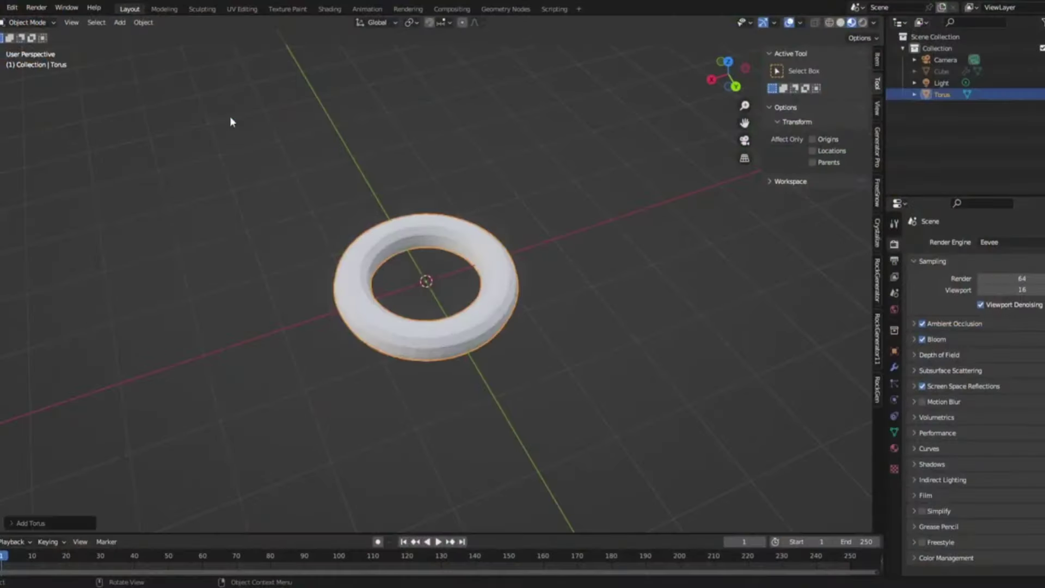
left_click(878, 232)
left_click(812, 118)
left_click(620, 149)
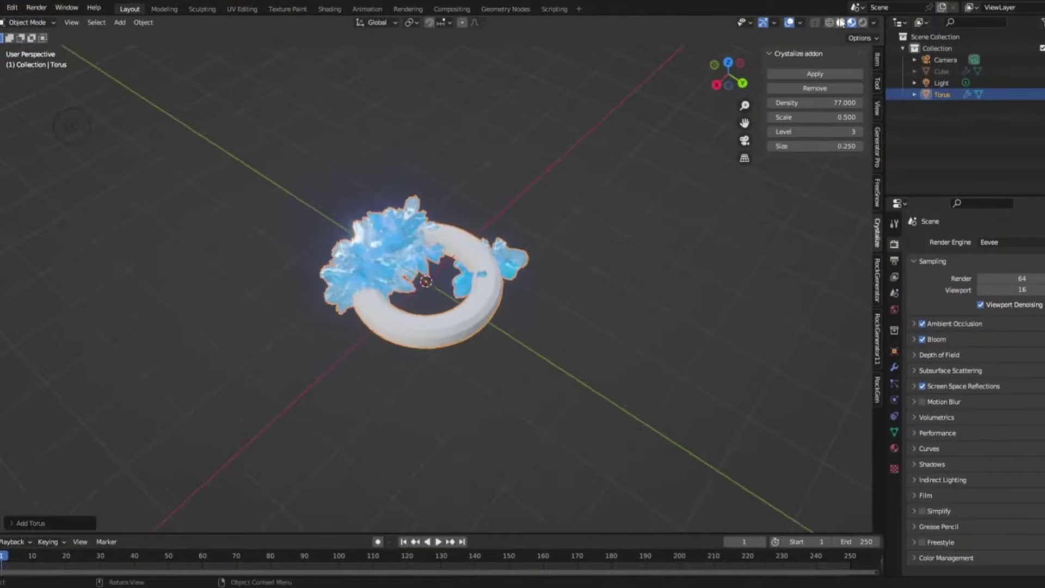
key("Return")
middle_click_drag(576, 154, 629, 223)
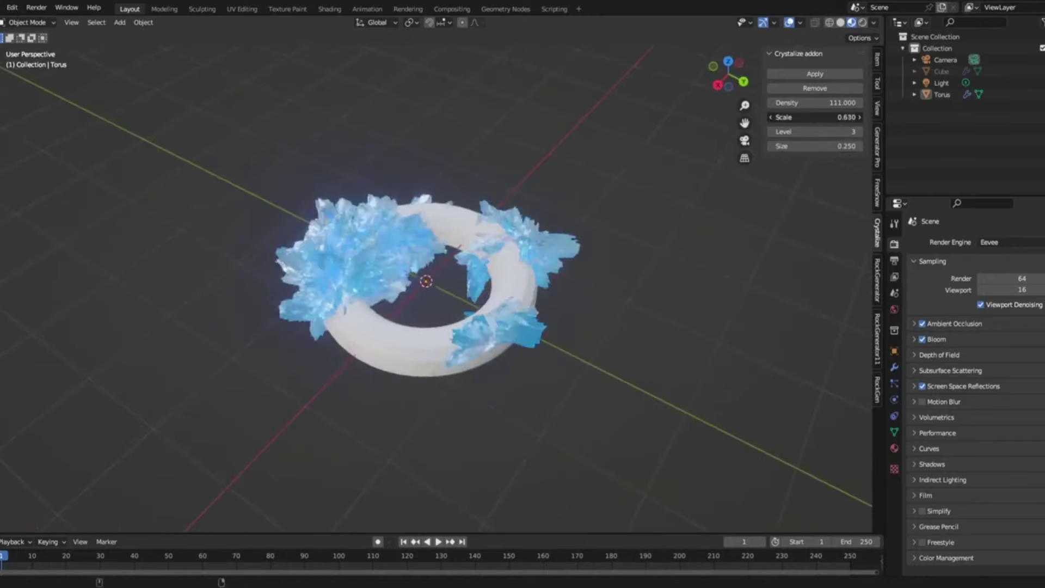
Enlarge the crystals, shrink them back, then remove them from the torus
left_click_drag(814, 116, 848, 117)
left_click_drag(849, 117, 806, 117)
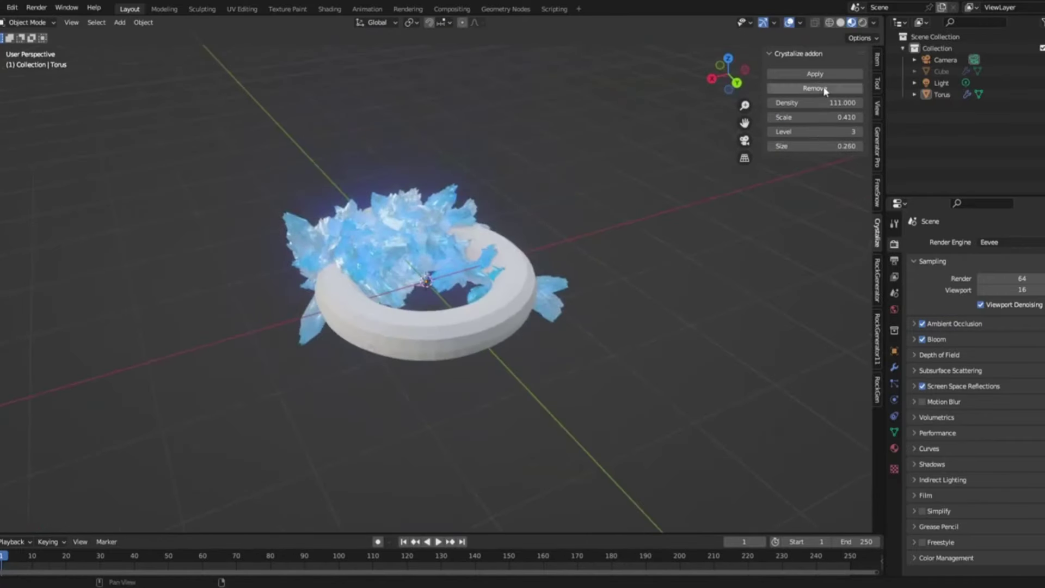
left_click(825, 89)
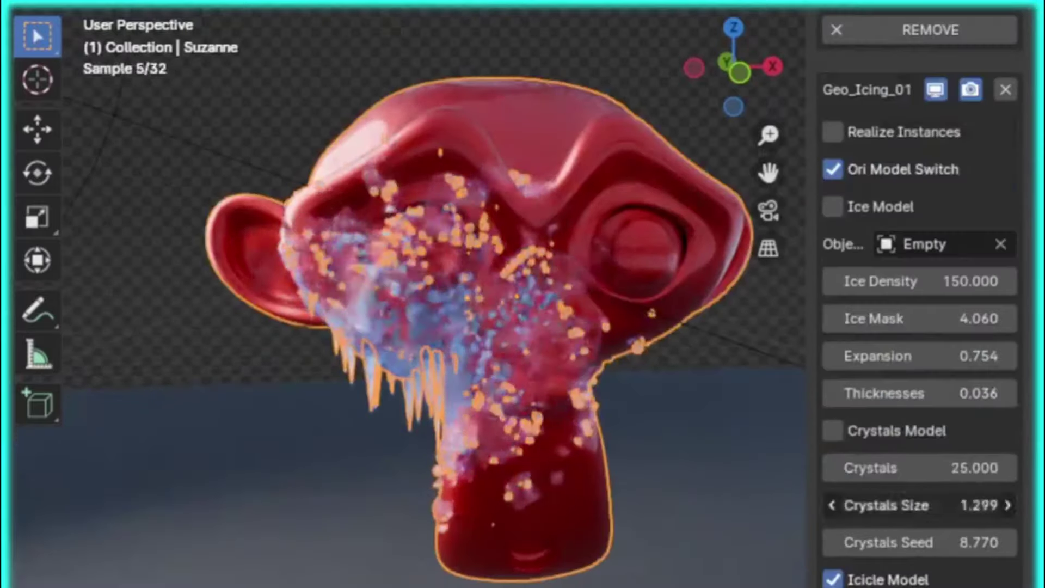
Set the Geo_Icing crystal count to 15 and expand the ice tools panel
scroll(840, 536, "up", 4)
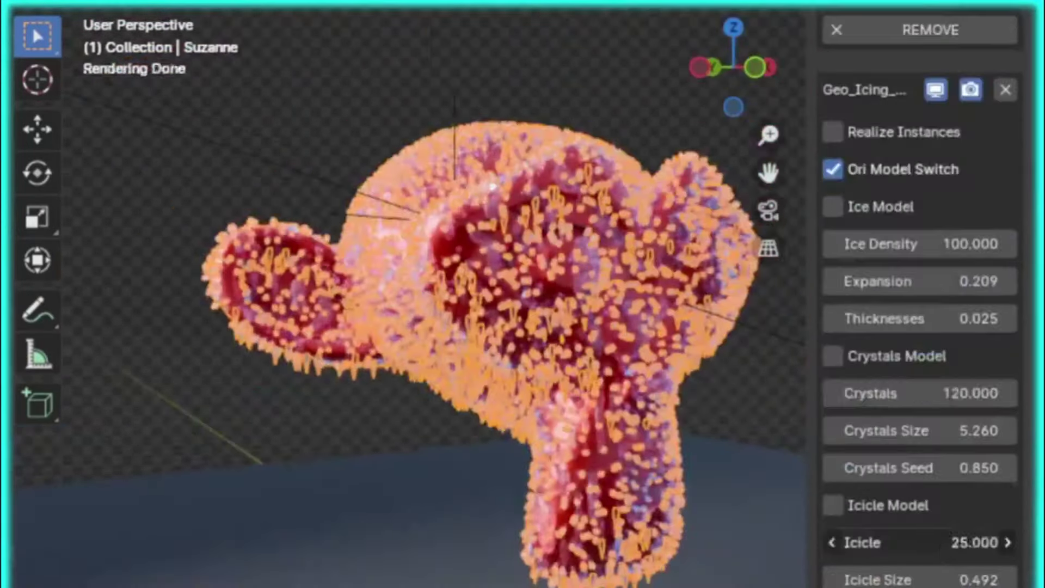
double_click(944, 393)
type("15")
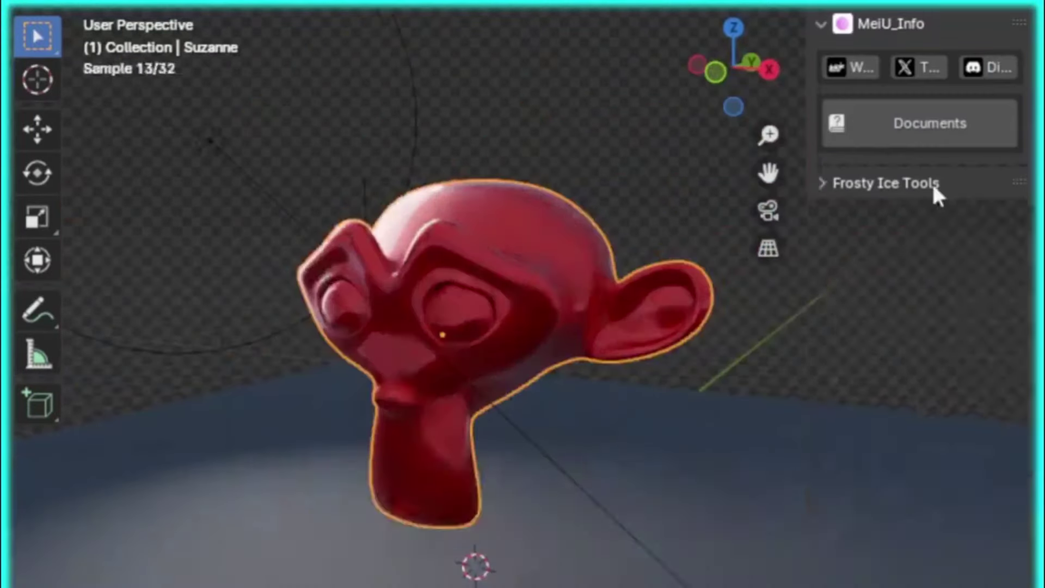
left_click(931, 190)
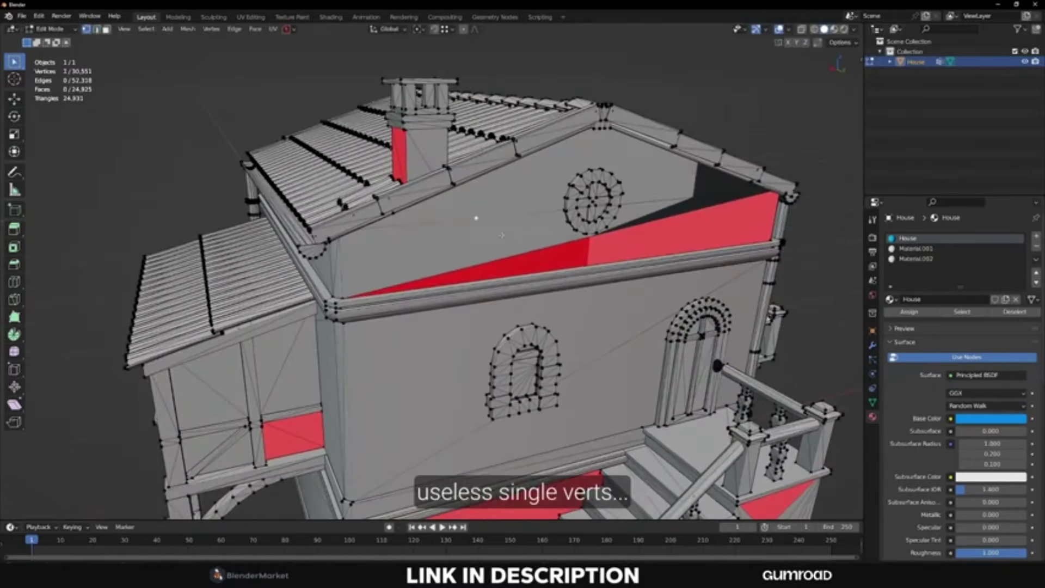
Switch to edge select and inspect the house's vertex groups in Object Data
middle_click_drag(500, 248, 567, 229)
key("2")
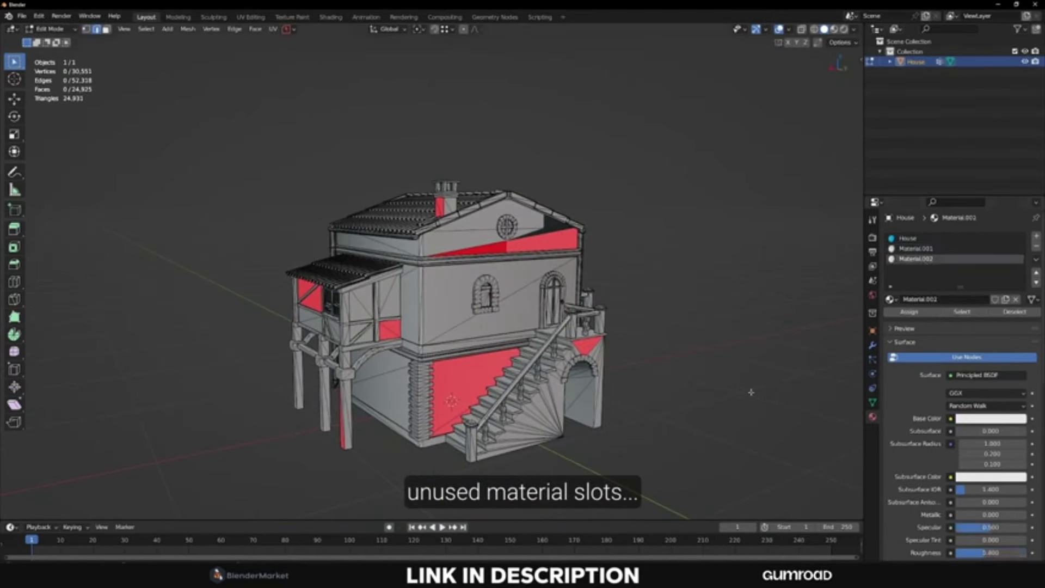
left_click(873, 403)
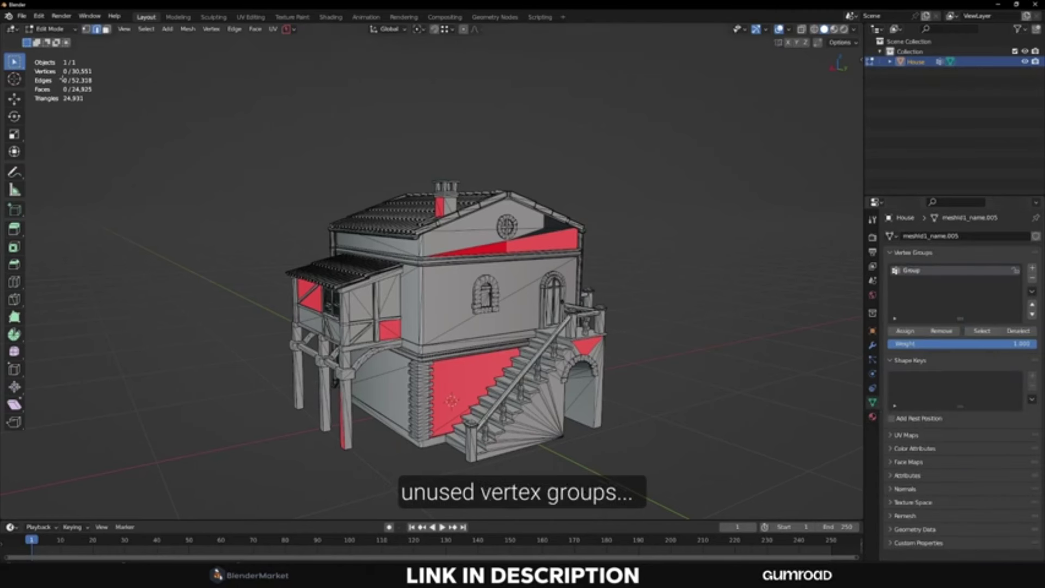
Install Instant-Clean_1.0.0.zip from Preferences > Add-ons, then close Preferences
left_click(64, 162)
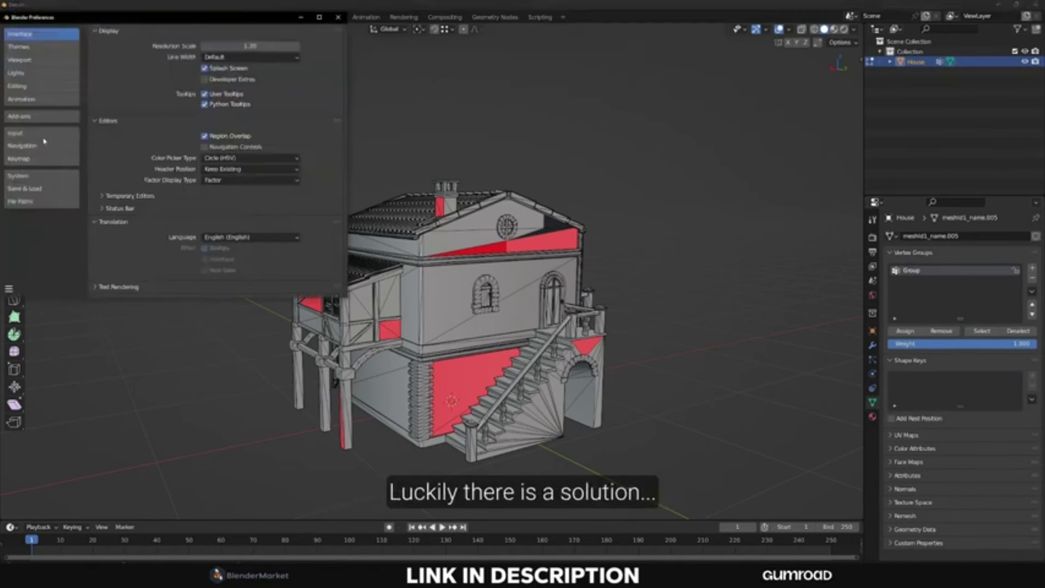
left_click(22, 116)
left_click(278, 34)
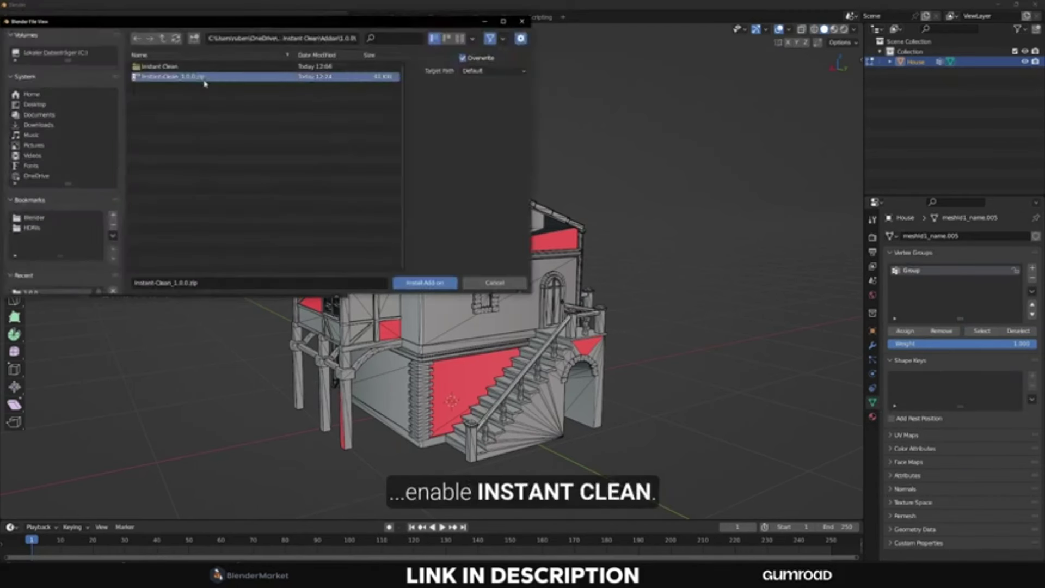
left_click(424, 282)
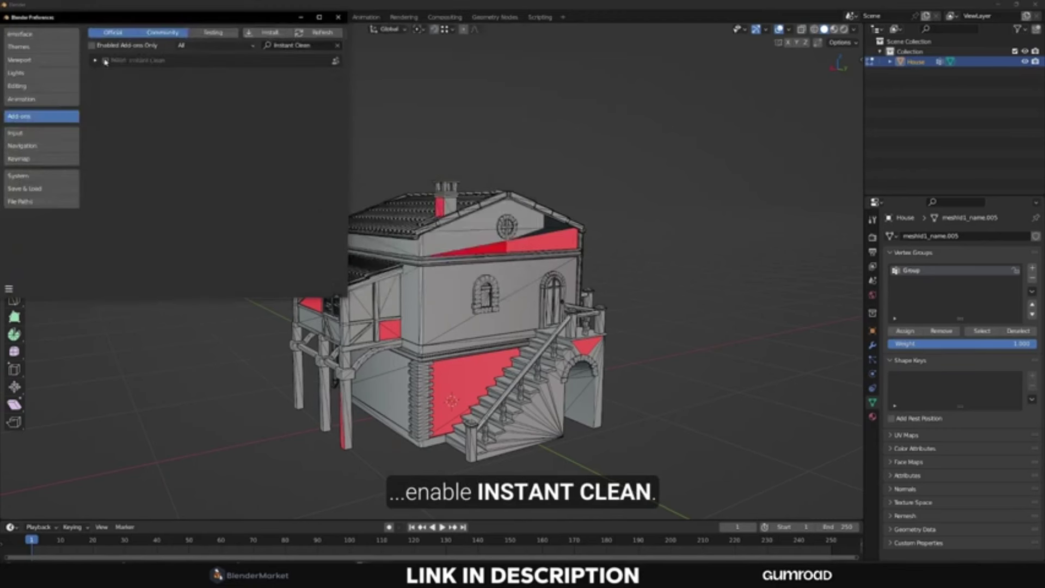
left_click(338, 17)
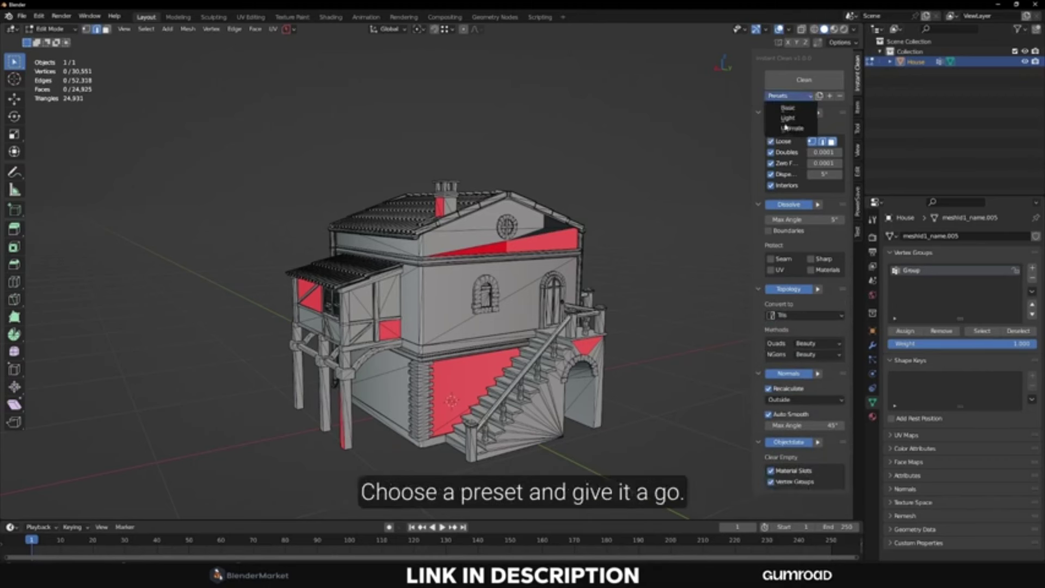
Run Instant Clean on the house mesh, check its materials, and close the results
left_click(795, 83)
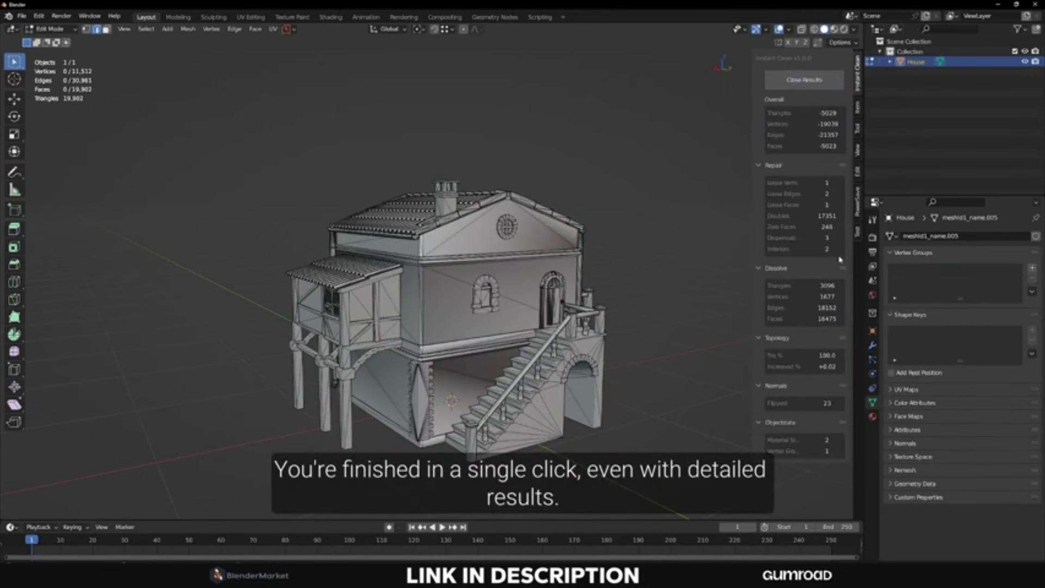
left_click(873, 416)
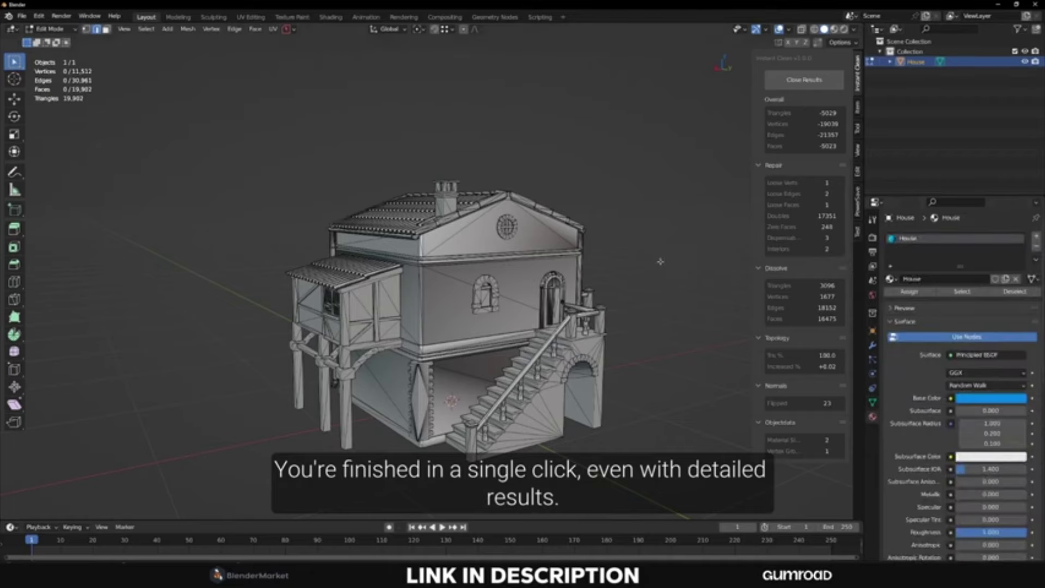
middle_click_drag(656, 264, 769, 166)
left_click(803, 80)
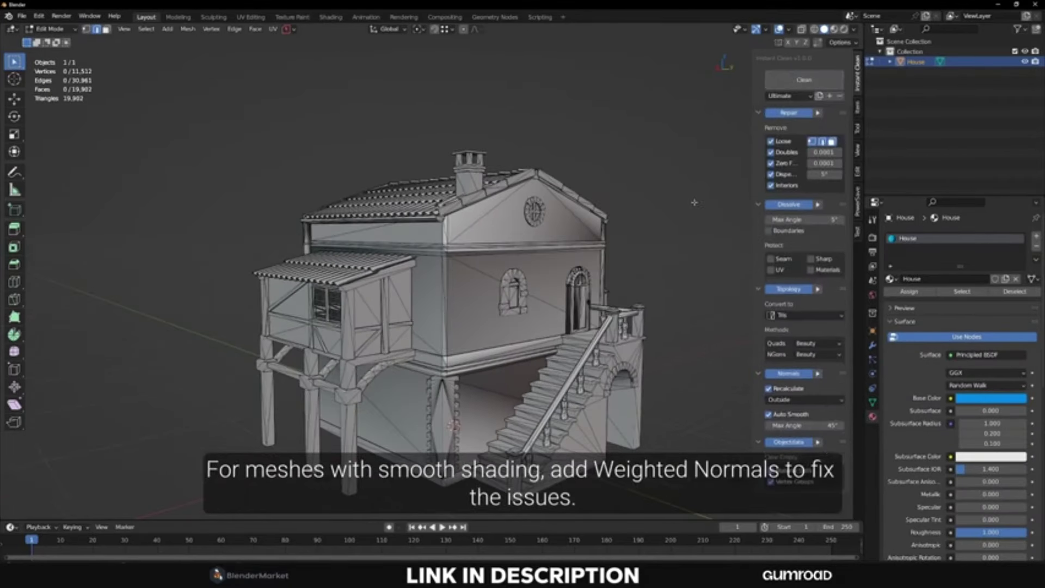
Add a Weighted Normal modifier to the house to fix its shading
left_click(872, 344)
left_click(905, 236)
left_click(750, 308)
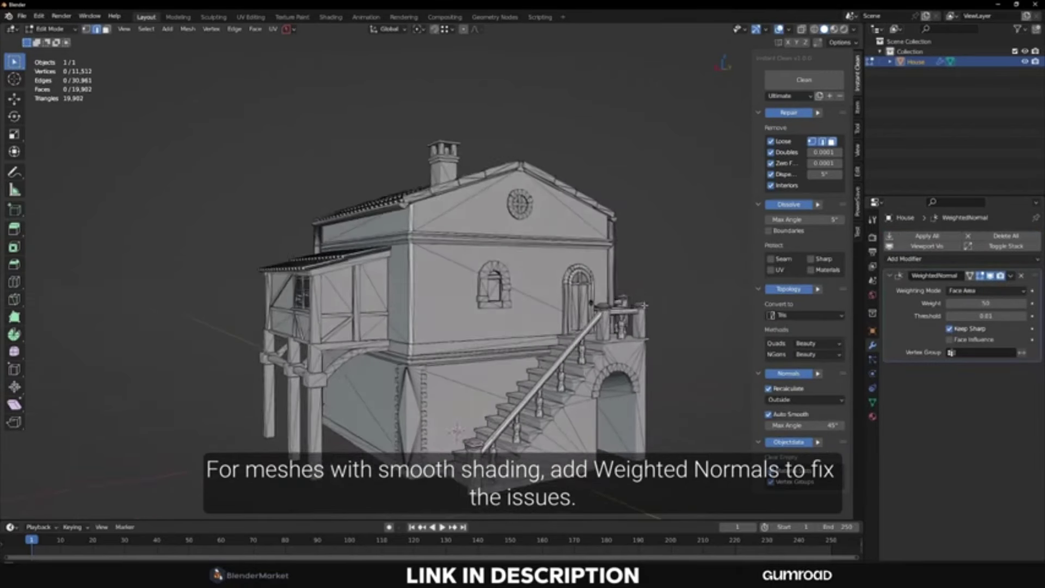
middle_click_drag(625, 307, 665, 298)
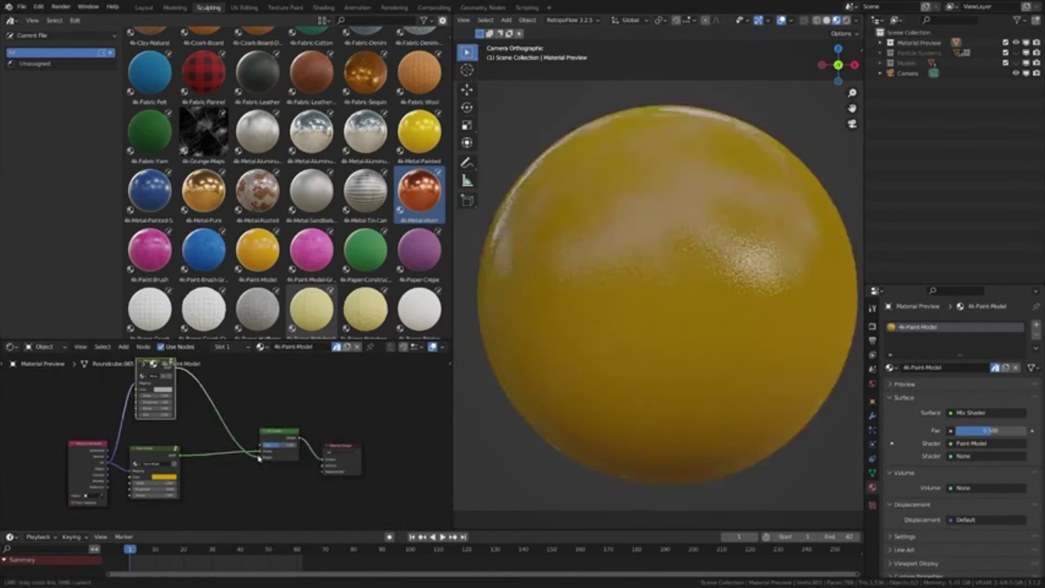
Add an Image node via the 'im' search and change the displacement method
key("shift+a")
type("im")
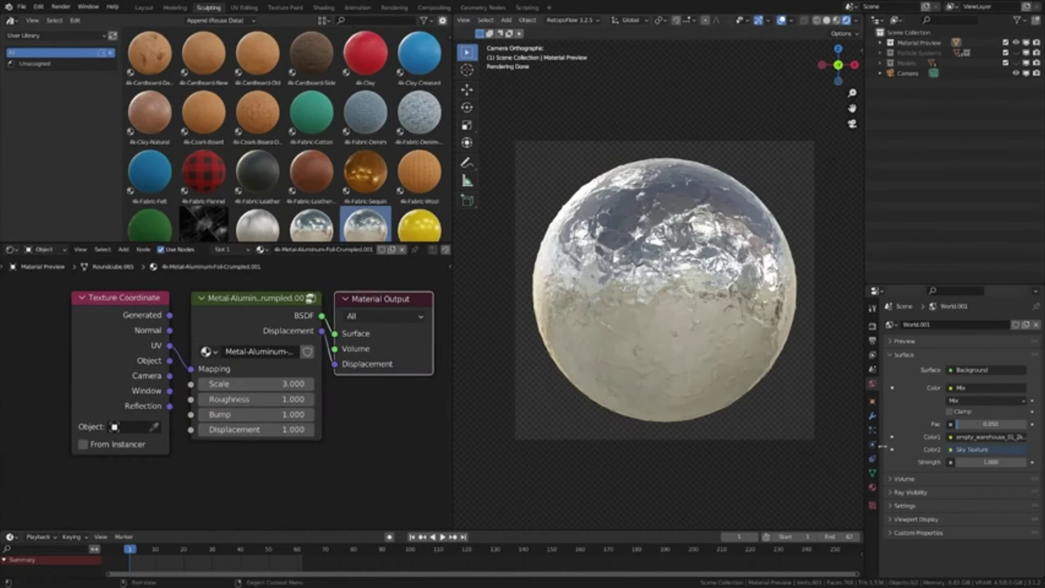
left_click(980, 524)
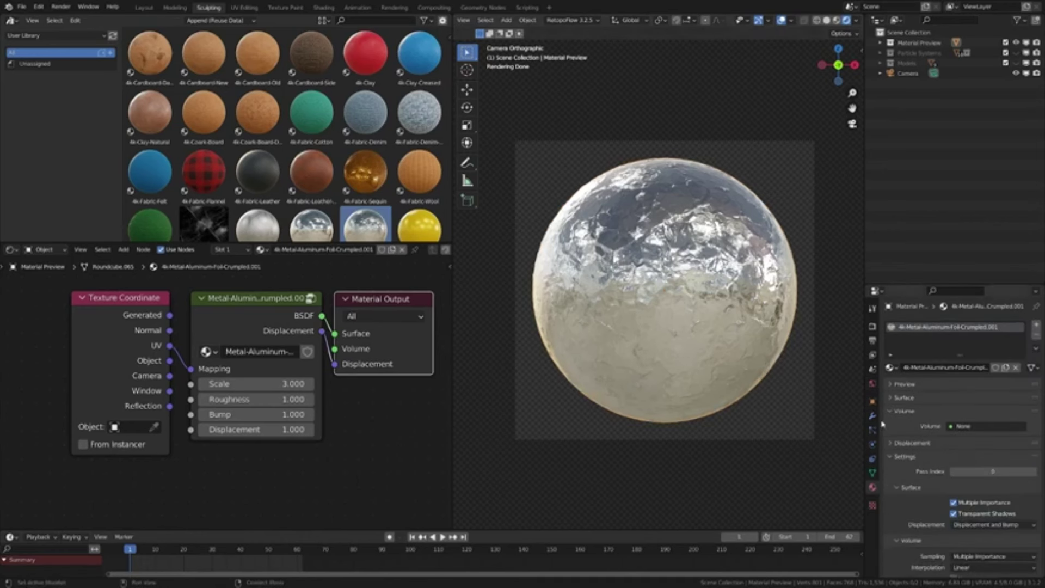
Add another modifier after the sphere's Subdivision modifier, then undo it
left_click(872, 415)
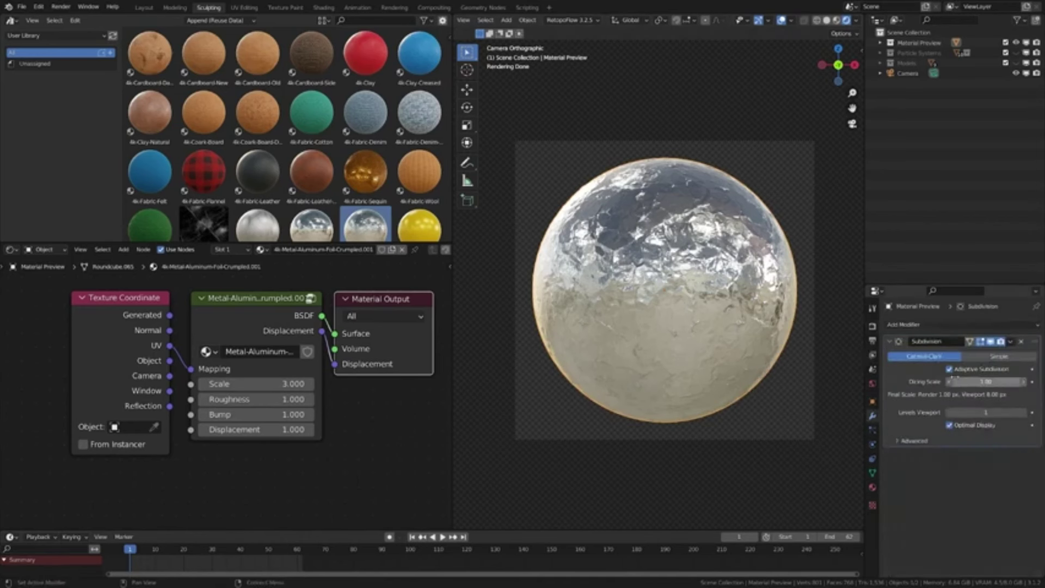
left_click(903, 324)
left_click(898, 373)
key("ctrl+z")
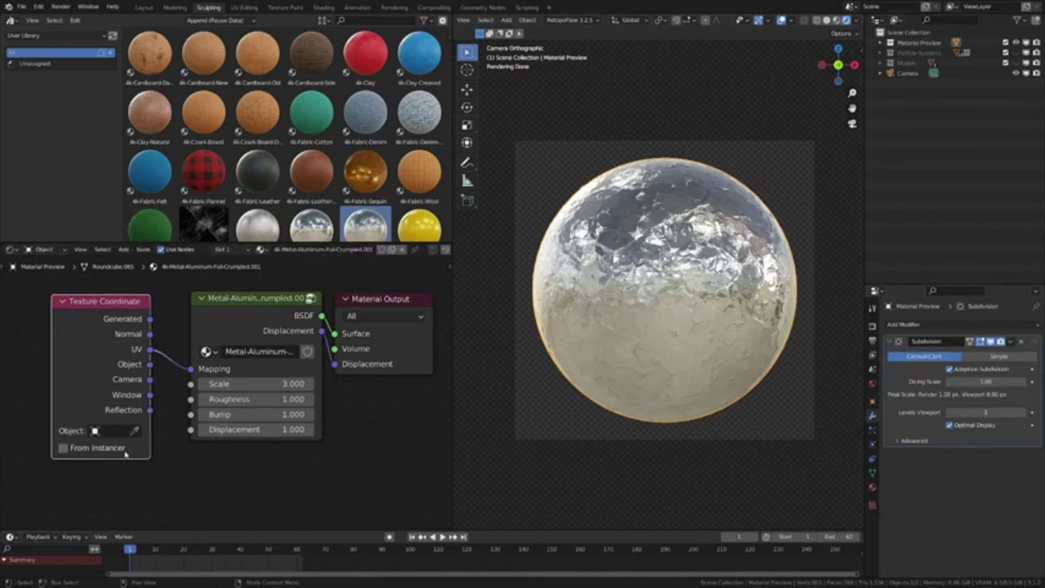
Apply the flannel material to the sphere, then the Cork-Board-Damaged material
left_click(214, 177)
scroll(213, 163, "down", 1)
left_click(258, 90)
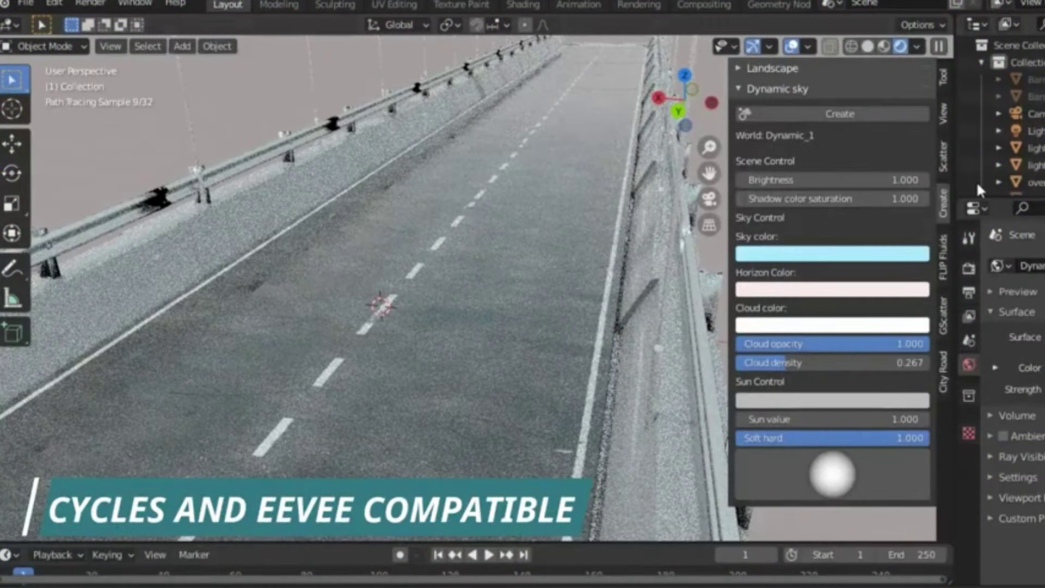
In the City Road tab, uncheck Barrier to strip the road's guardrails
left_click(942, 381)
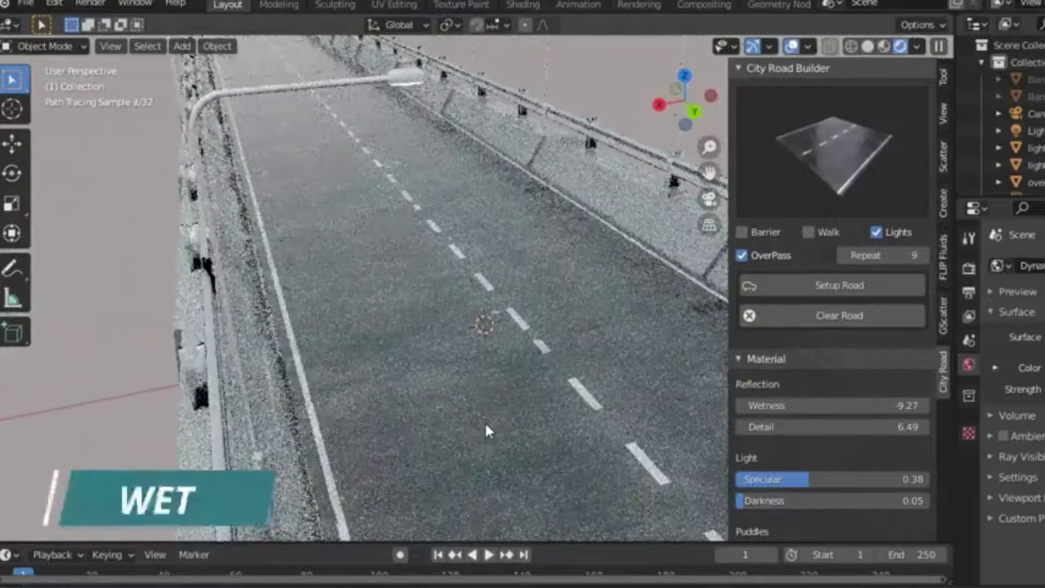
middle_click_drag(486, 430, 445, 393)
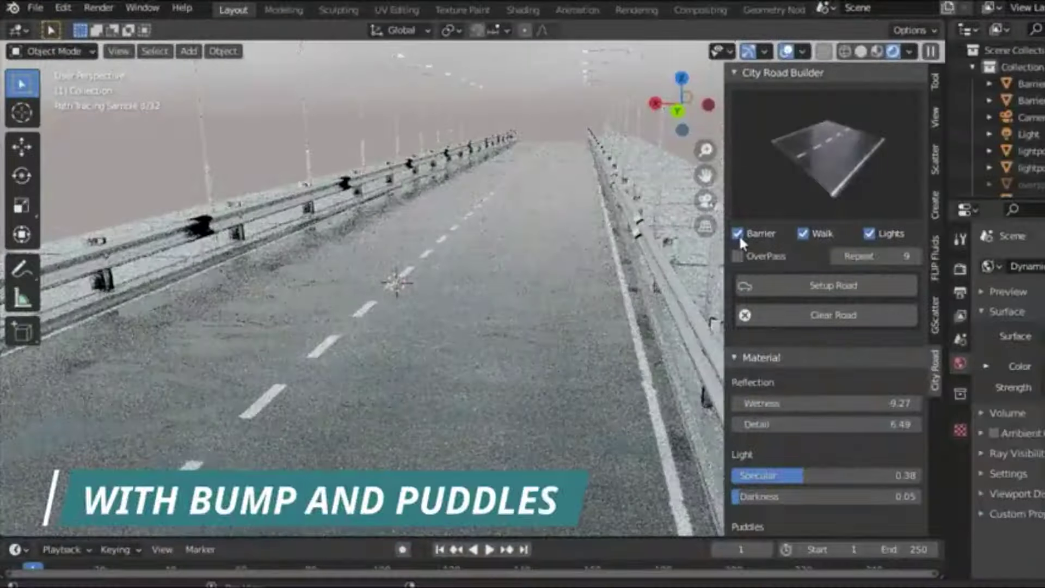
left_click(738, 234)
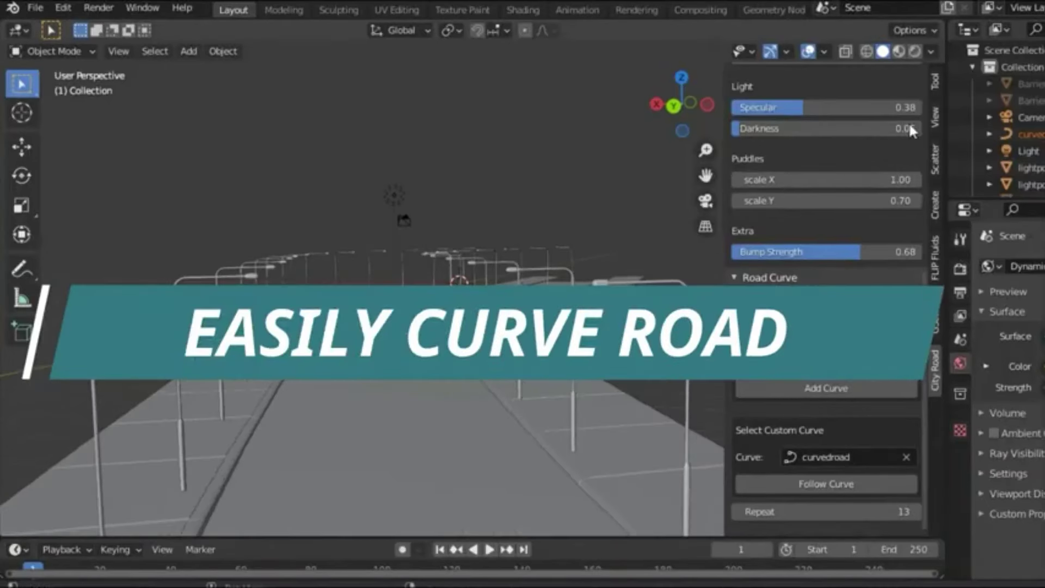
In rendered view, apply Left Curved then Right Curved presets and rerun Setup Road
left_click(915, 51)
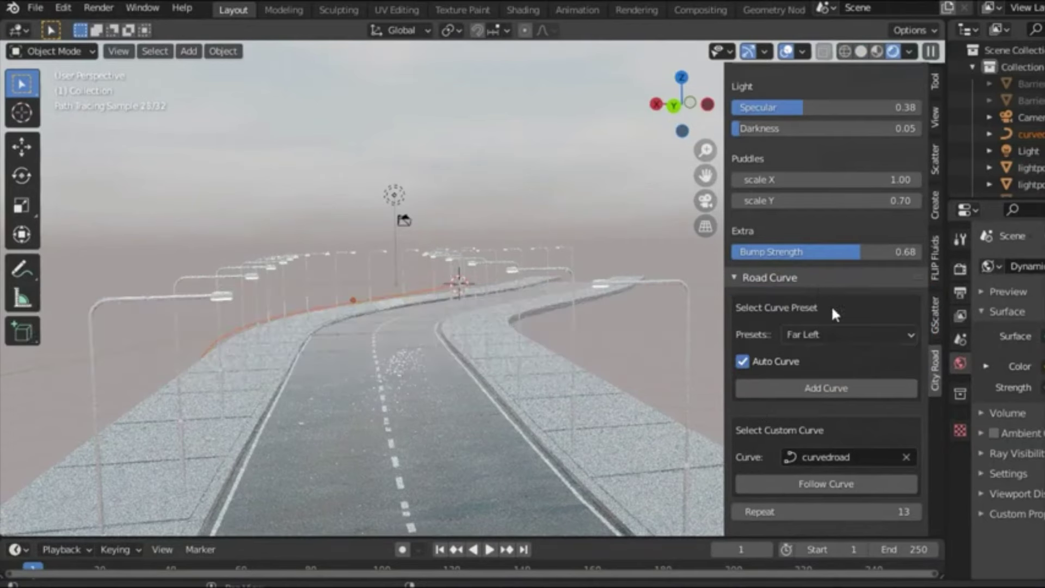
left_click(843, 334)
left_click(769, 374)
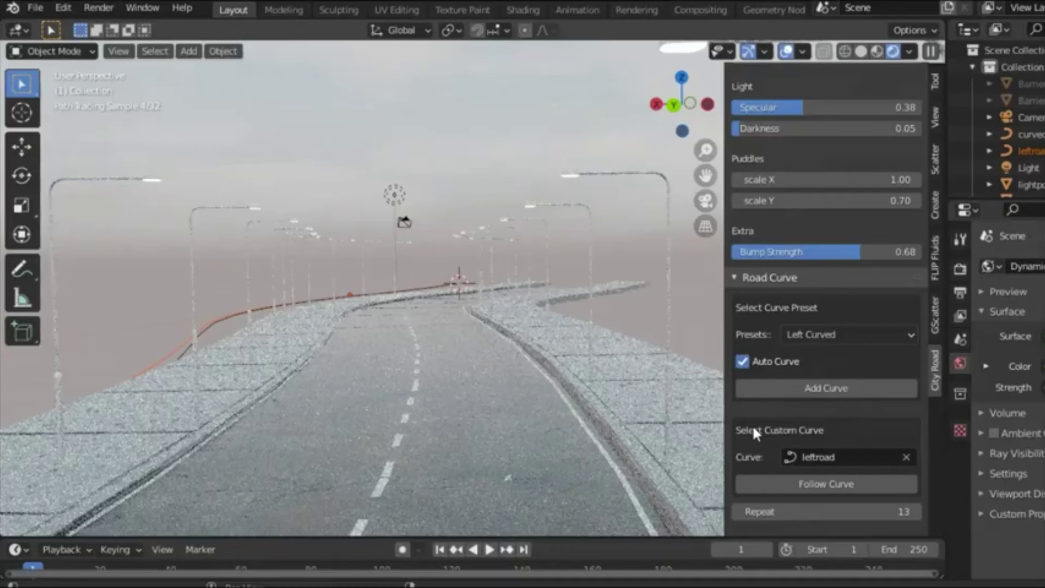
left_click(833, 392)
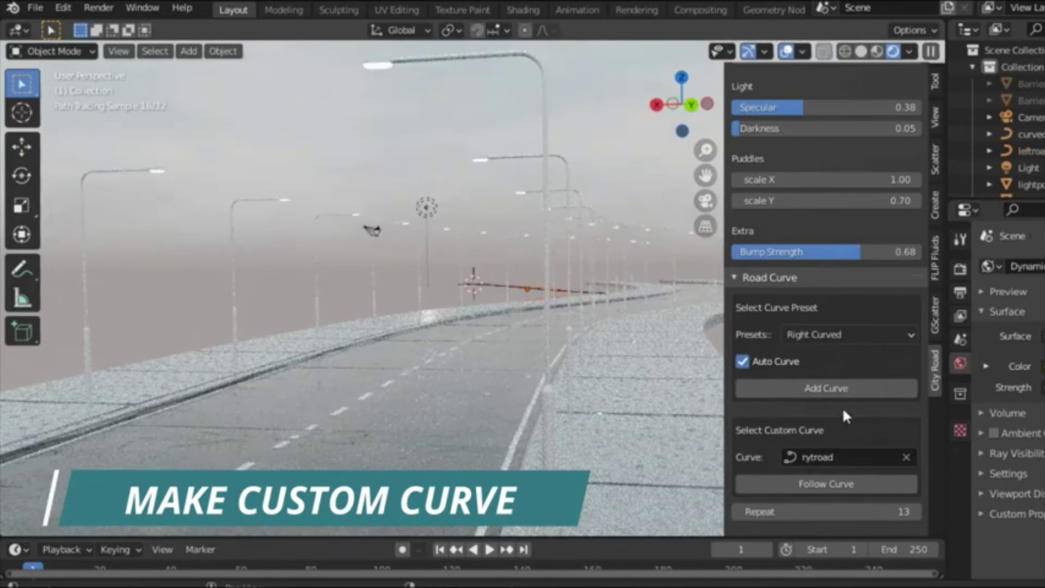
scroll(863, 329, "up", 8)
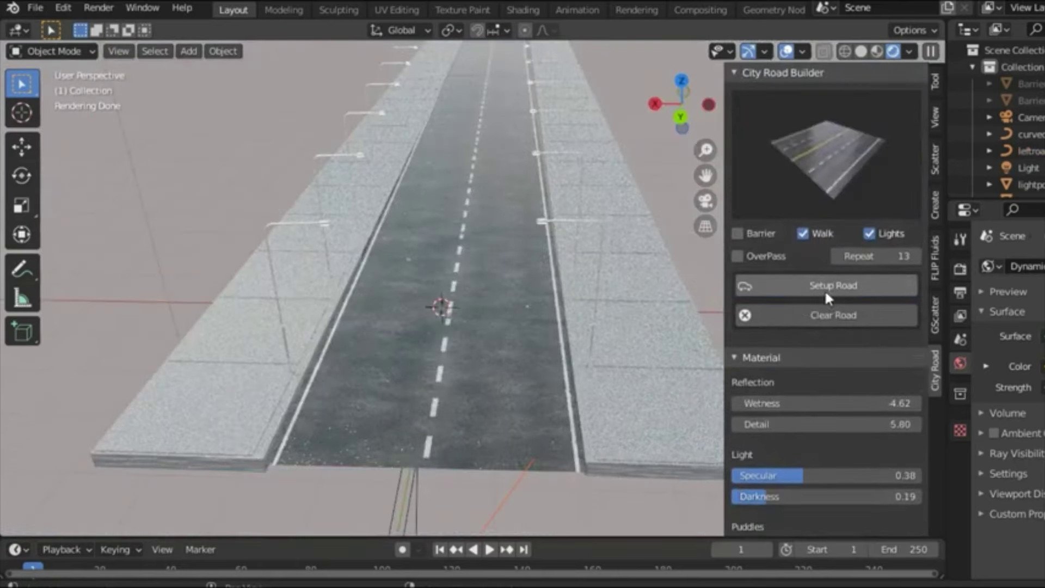
left_click(824, 285)
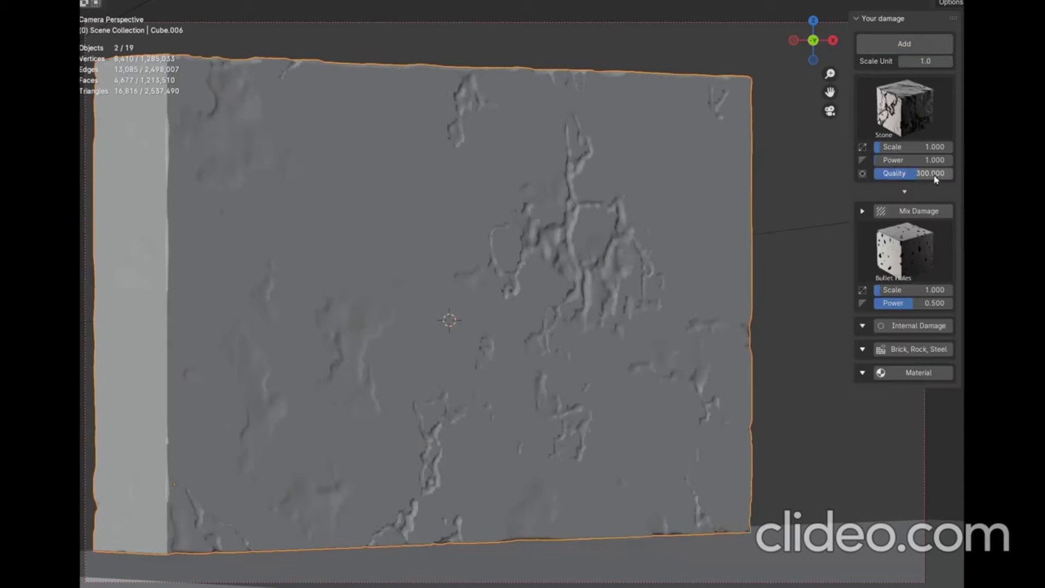
Apply the Stone with Cracks damage preset and adjust the internal hole and Noise Damage detail
left_click(927, 128)
left_click(784, 190)
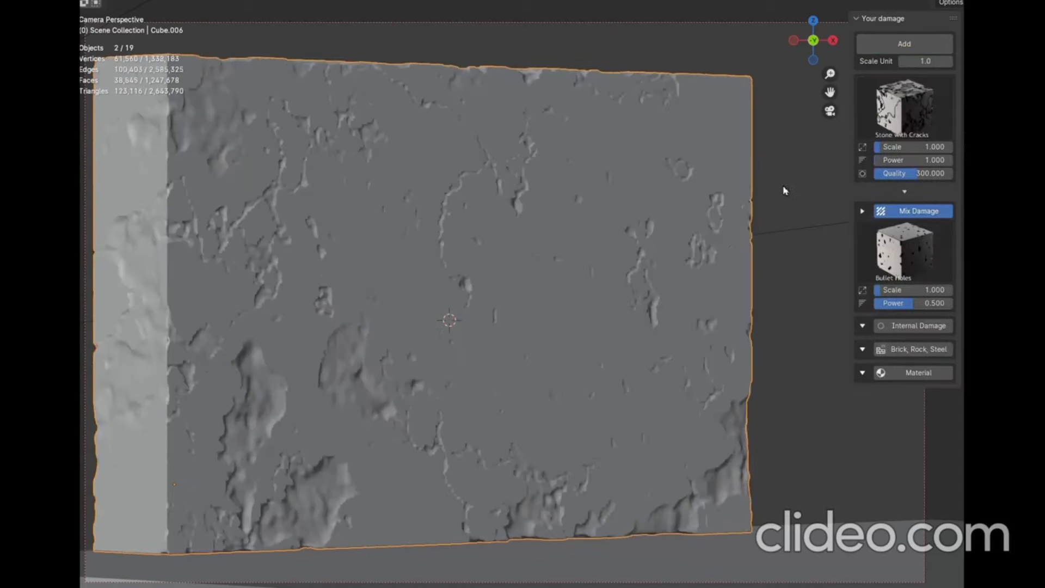
scroll(923, 249, "down", 1, "ctrl")
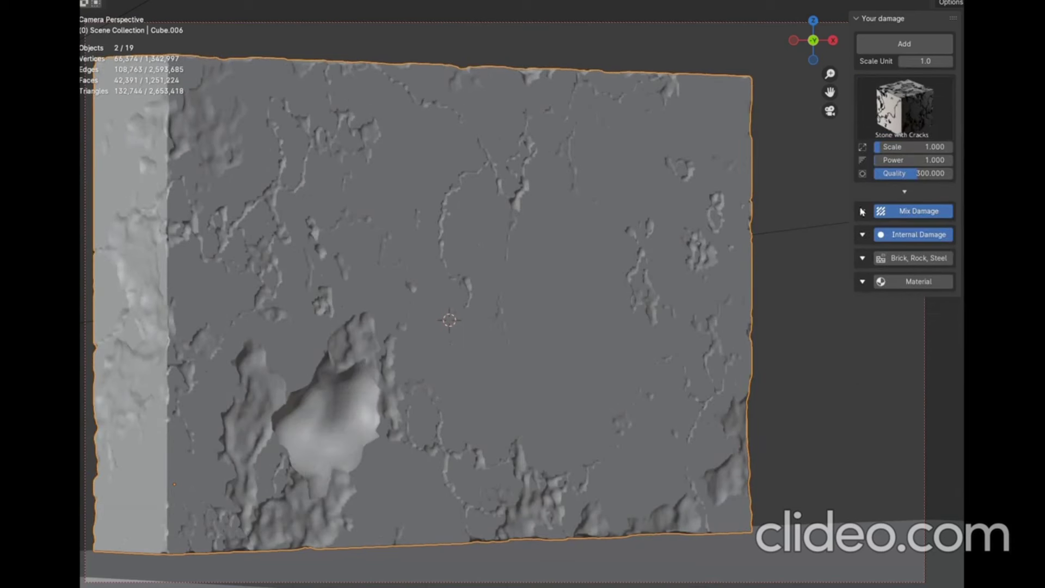
left_click(862, 234)
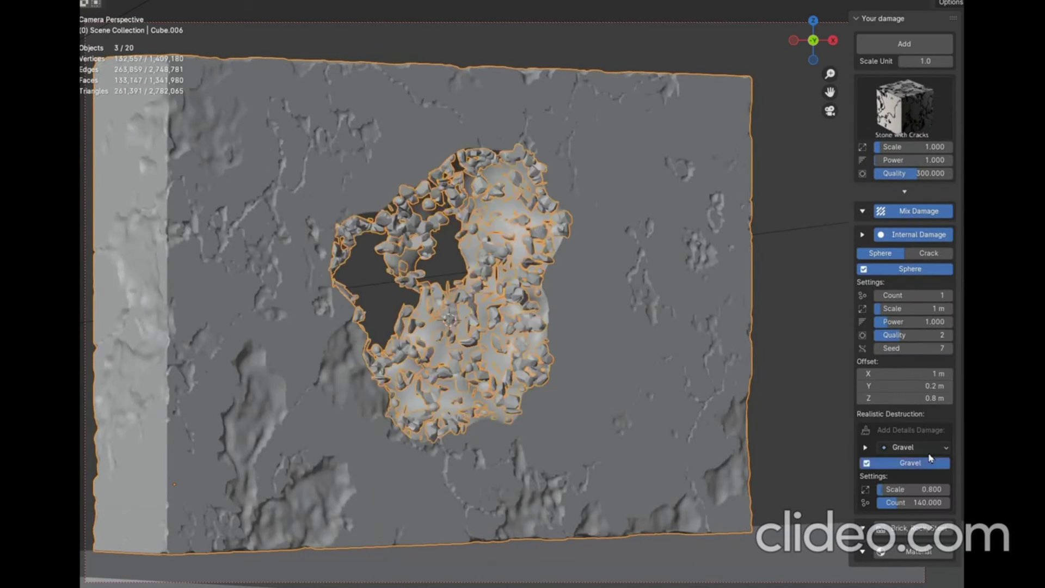
left_click(925, 464)
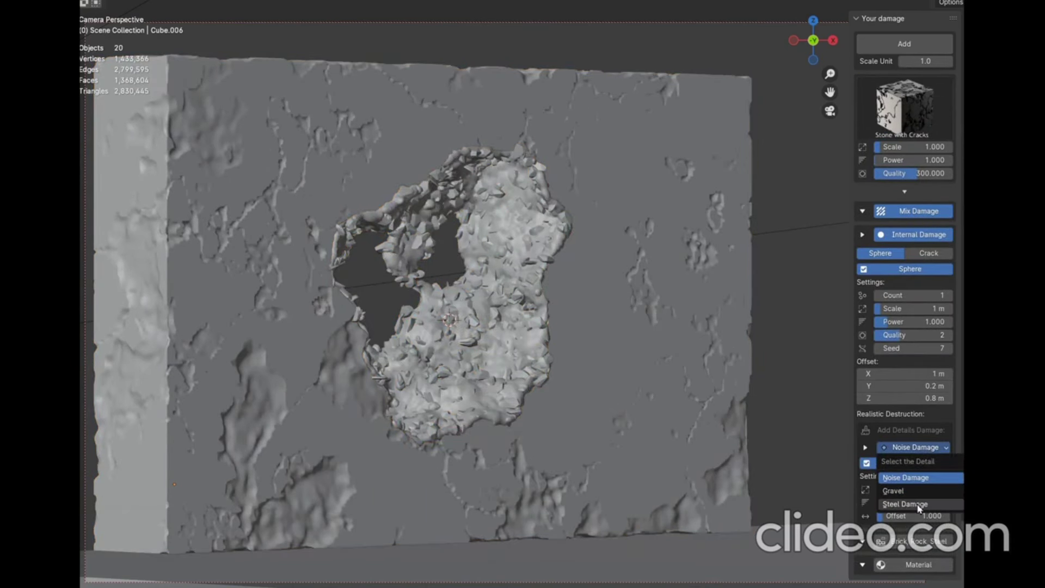
Enable Brick fill in the broken areas, showing intact bricks instead of broken ones
scroll(905, 463, "down", 3)
left_click(864, 387)
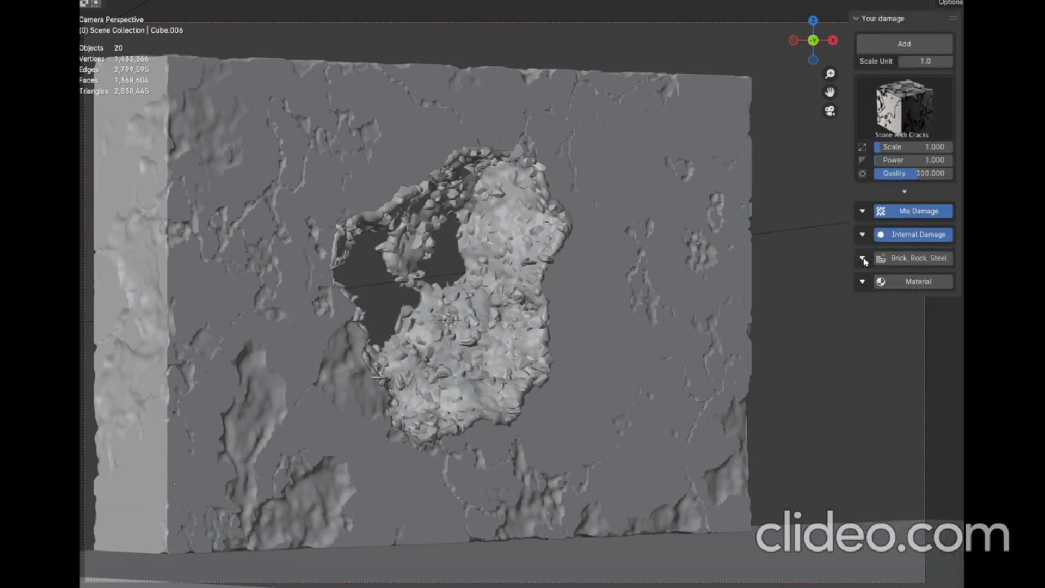
left_click(915, 258)
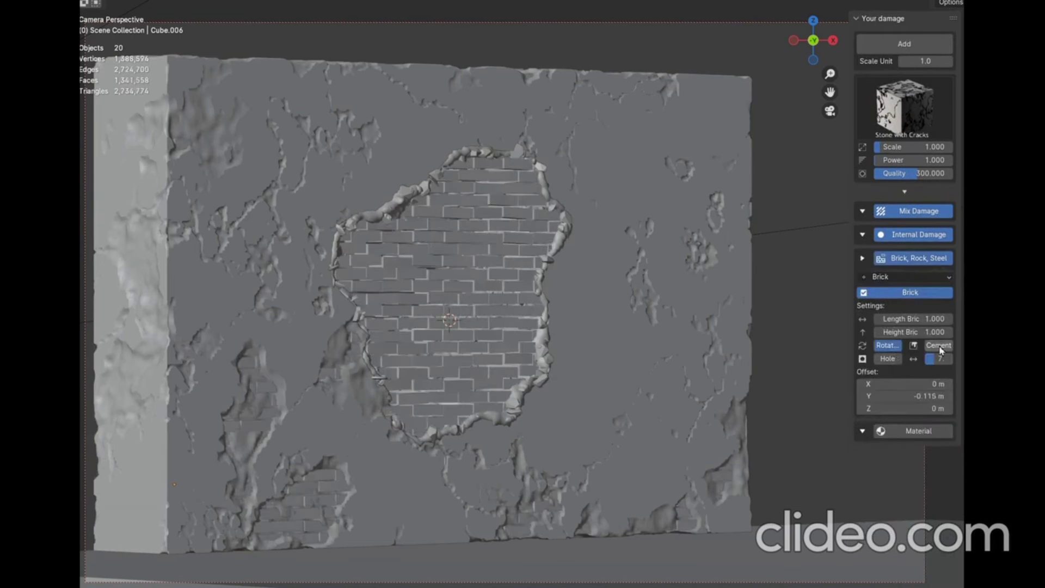
left_click(886, 361)
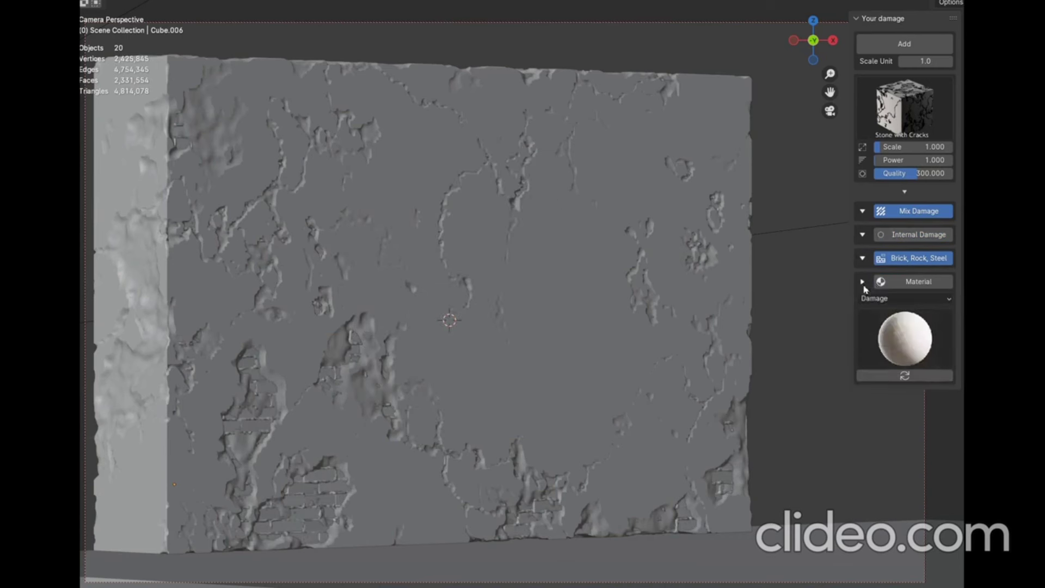
Assign materials from the preview grid to the Basic wall surface and the Damage areas
left_click(904, 338)
left_click(618, 490)
key("Escape")
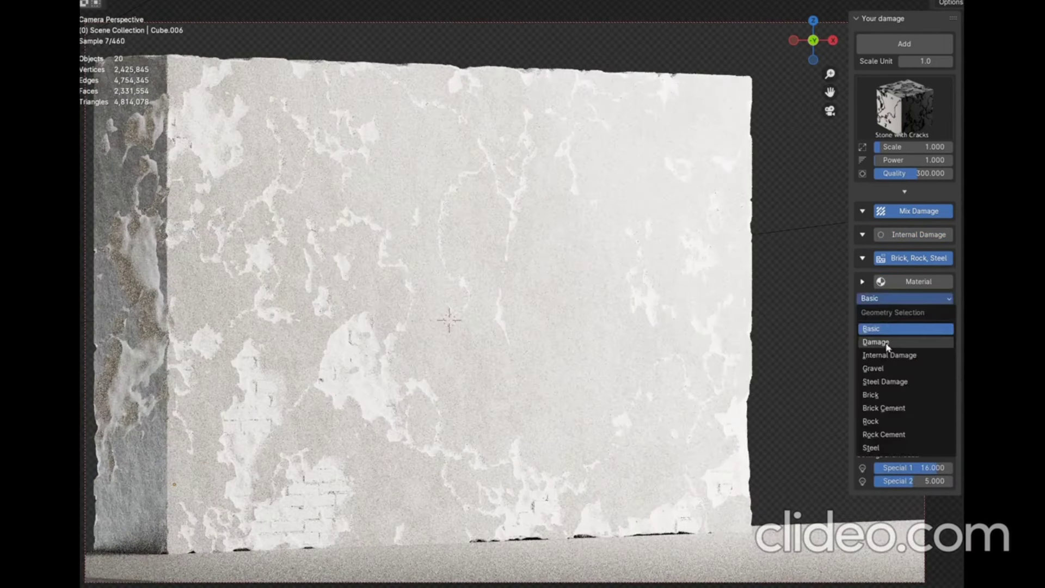
left_click(887, 342)
left_click(545, 493)
left_click(895, 337)
left_click(578, 419)
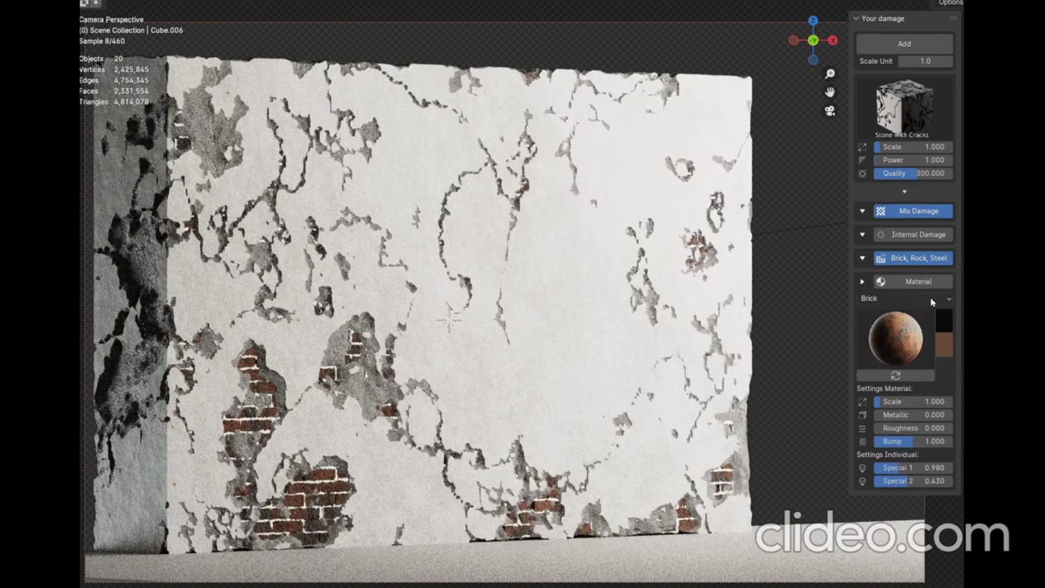
Give the Brick Cement part a Concrete material and switch the damage pattern to the Damage preset
left_click(891, 409)
left_click(494, 414)
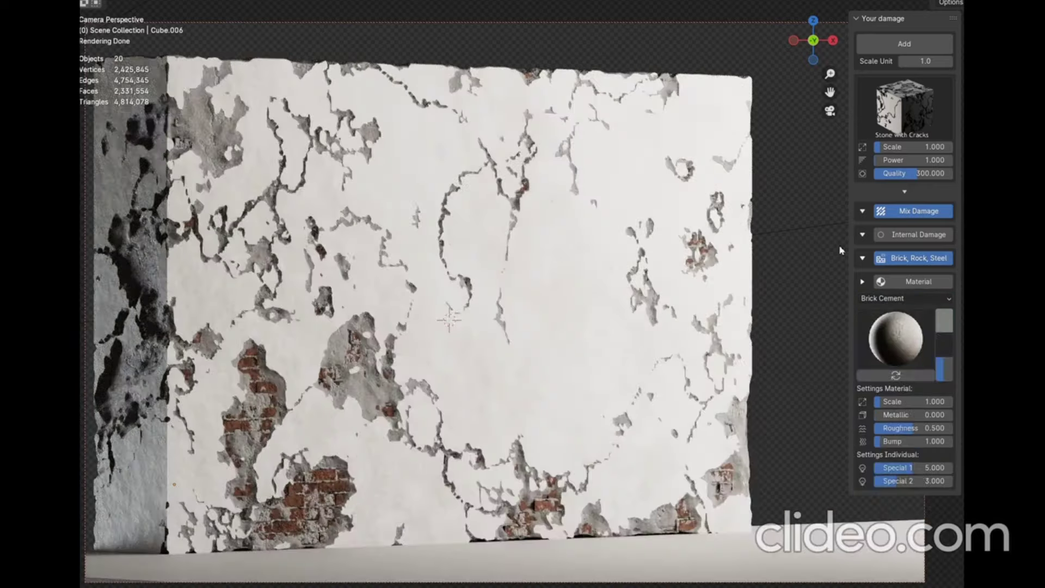
left_click(919, 118)
left_click(805, 141)
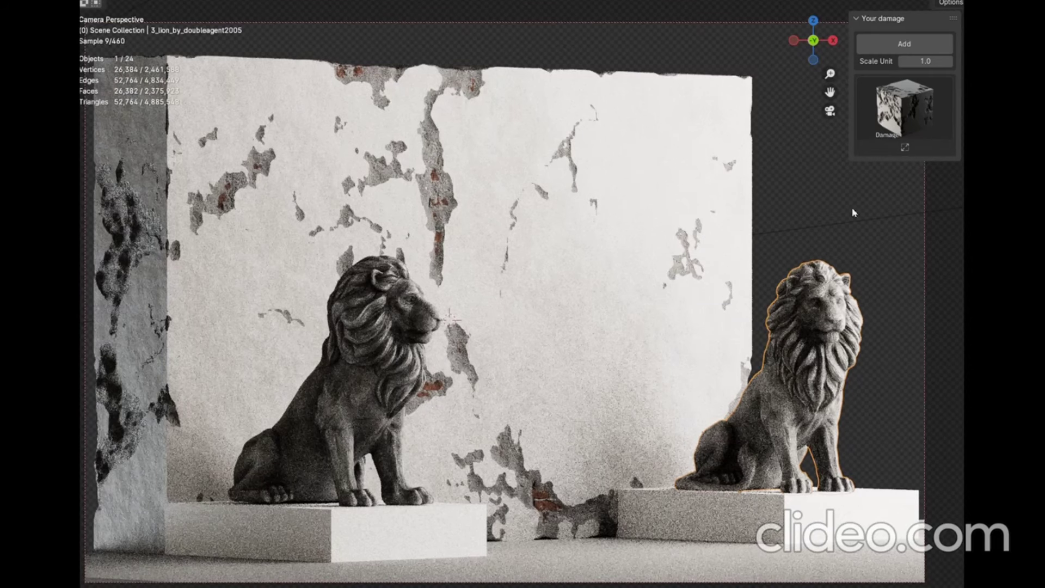
Switch to the Old Tiles damage preset and give the Internal Damage part a Gravel material
left_click(932, 124)
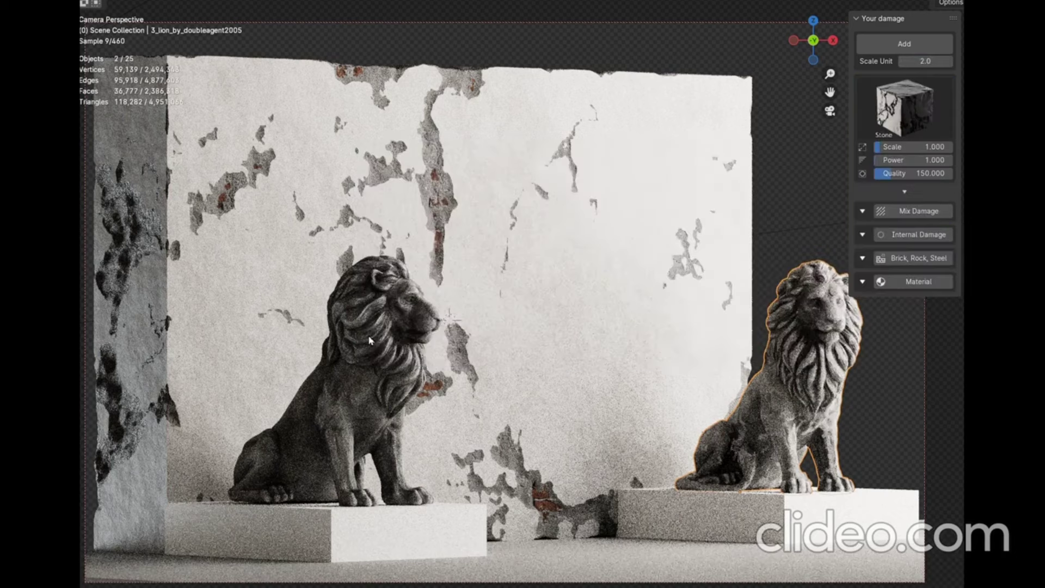
left_click(904, 106)
left_click(838, 253)
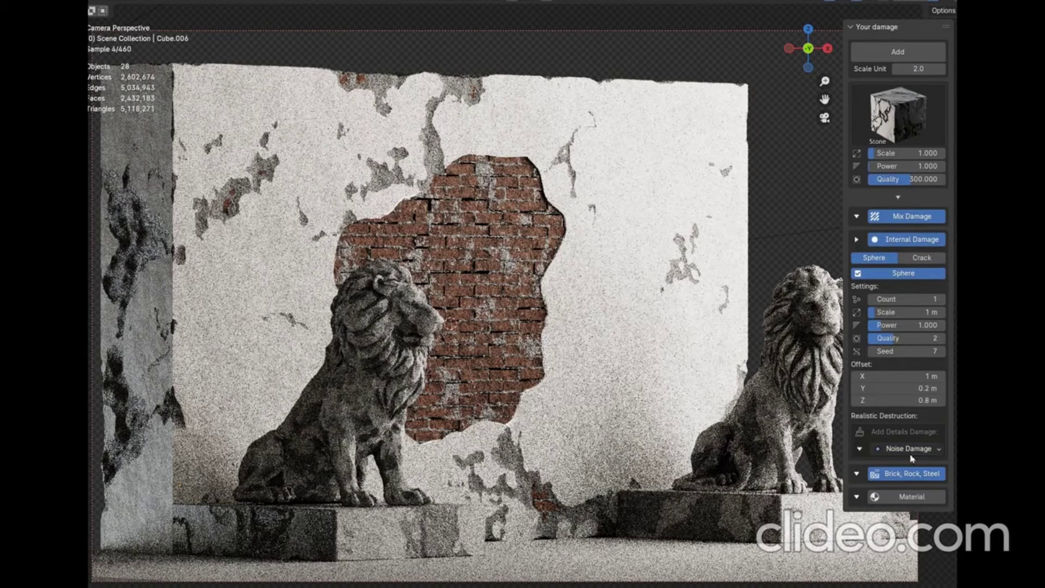
left_click(912, 449)
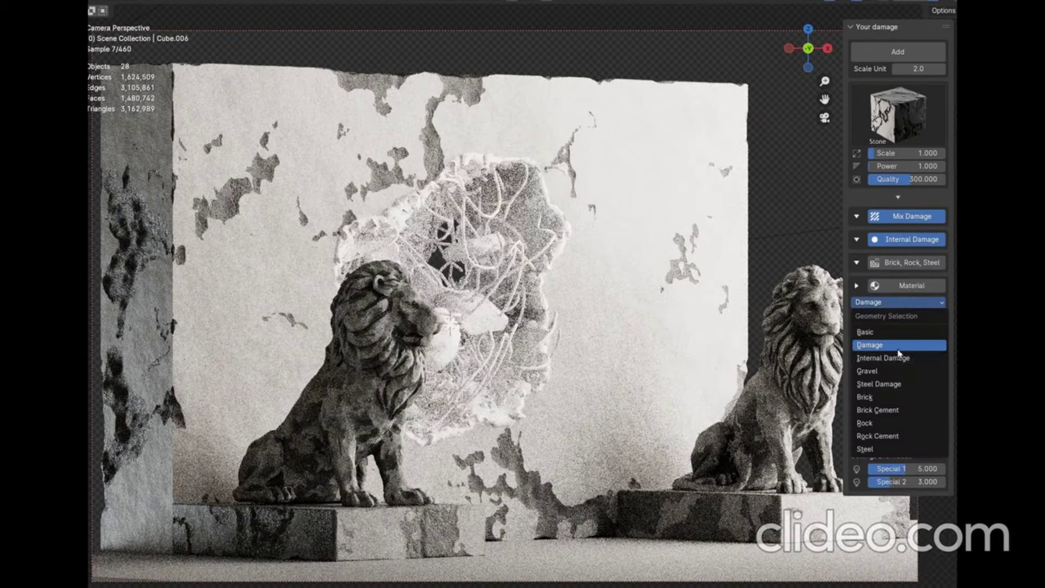
left_click(889, 342)
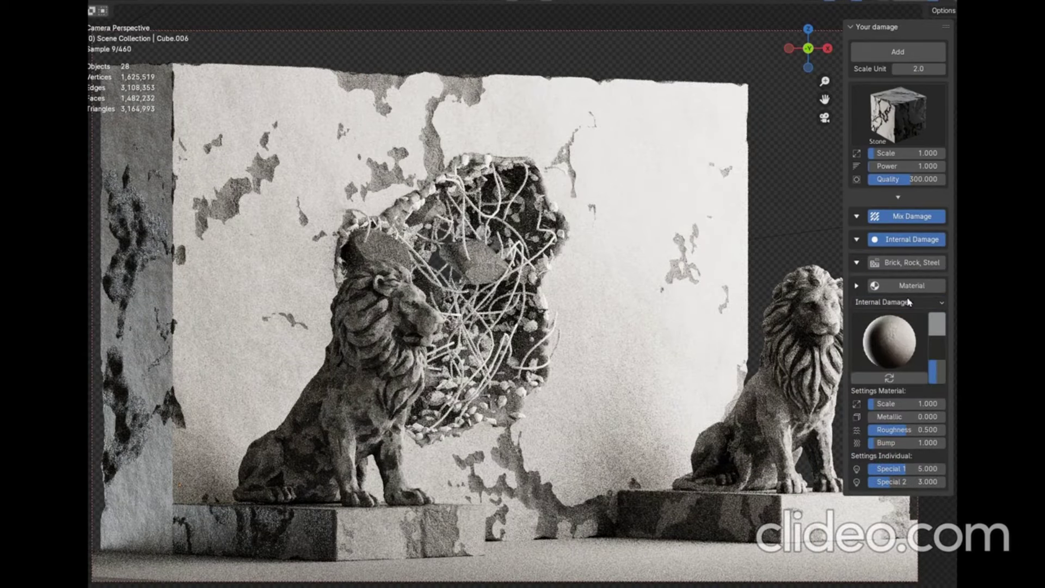
left_click(908, 302)
left_click(892, 357)
left_click(889, 342)
left_click(763, 497)
left_click(936, 324)
left_click(833, 217)
Try Metal Rust on the Steel Damage wires, then disable Steel Damage in the hole
left_click(902, 303)
left_click(884, 381)
left_click(891, 364)
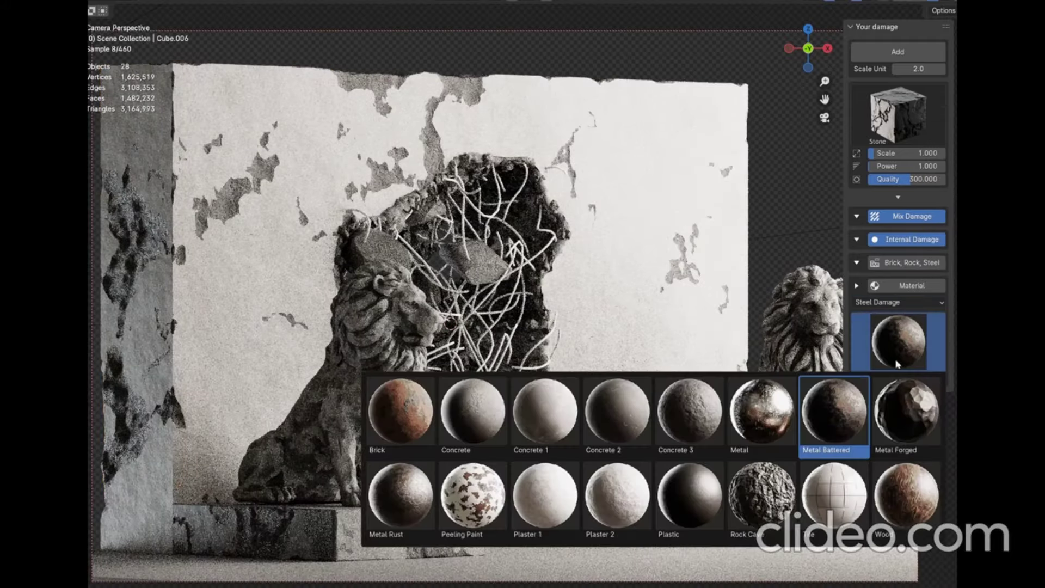
left_click(395, 498)
left_click(857, 286)
left_click(857, 241)
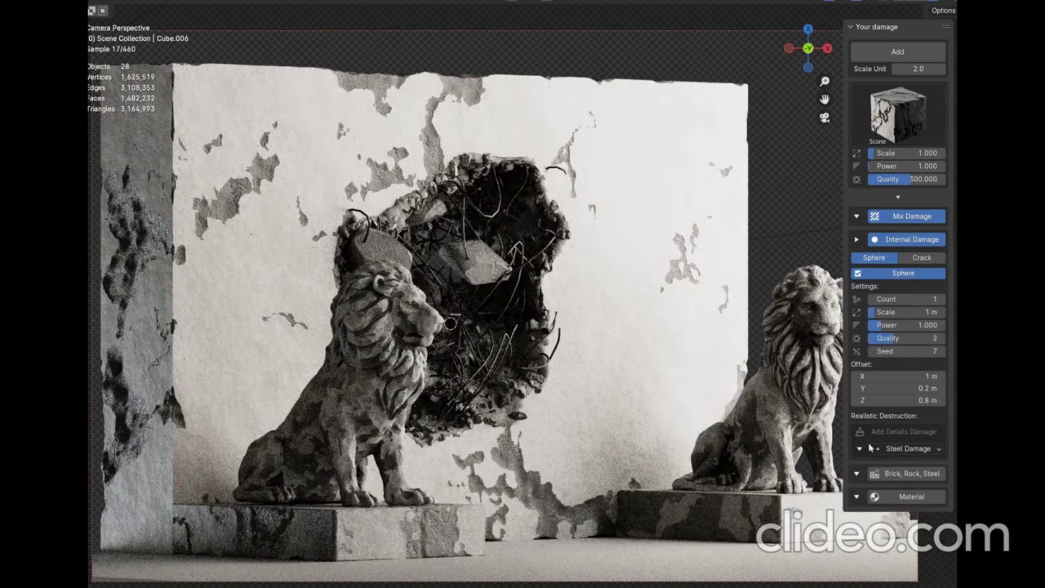
left_click(860, 451)
left_click(895, 466)
left_click(859, 448)
Change the Brick, Rock, Steel hole fill from Brick to Rock and enable it
left_click(857, 239)
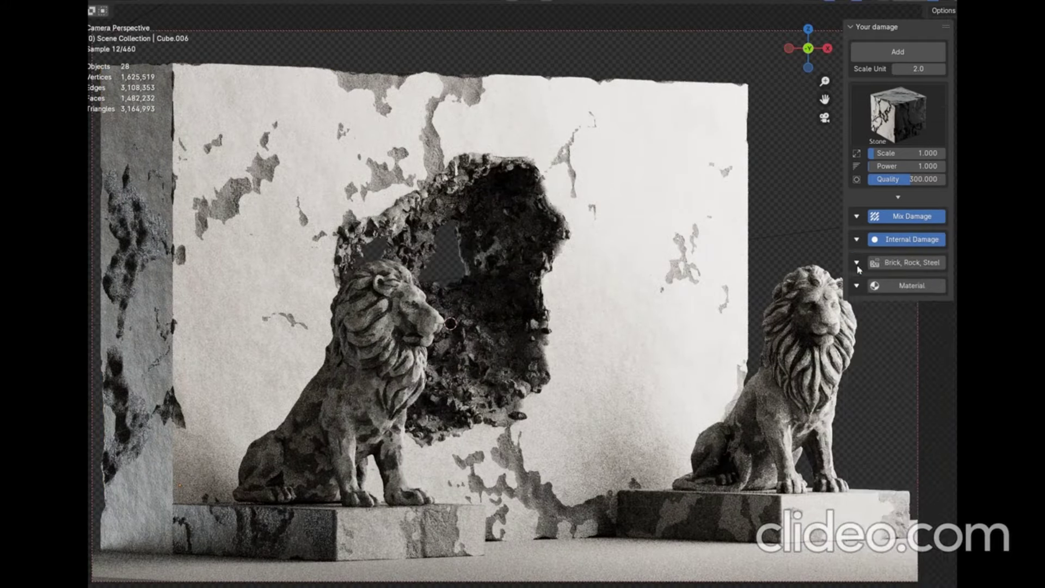
left_click(856, 262)
left_click(903, 281)
left_click(892, 305)
left_click(903, 296)
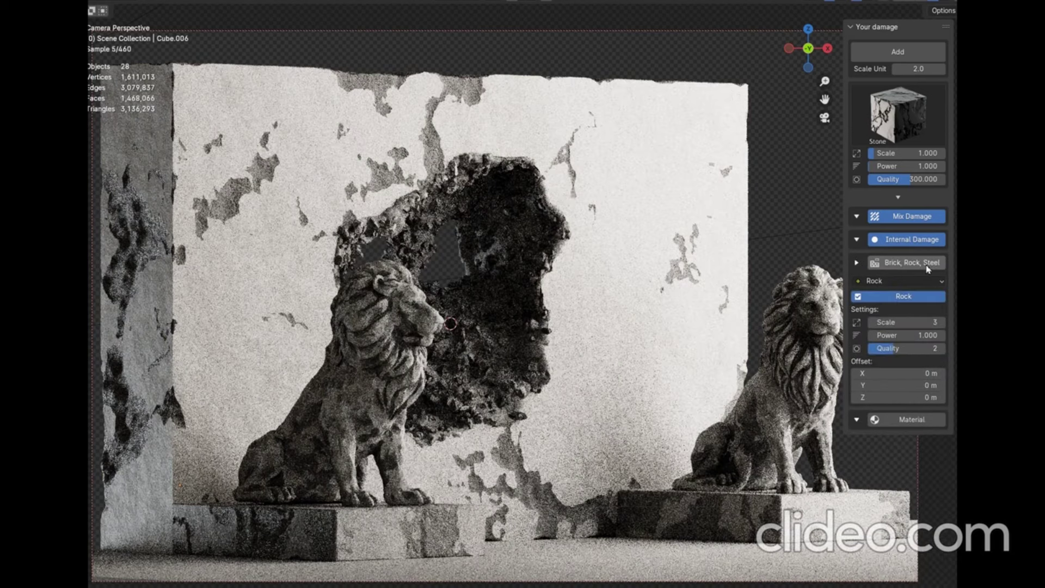
left_click(856, 262)
Assign the Rock Cave material to the Rock part with Special 1 set to 0.005
left_click(856, 286)
left_click(898, 302)
left_click(901, 426)
left_click(899, 353)
left_click(761, 495)
type("0.005")
key("Return")
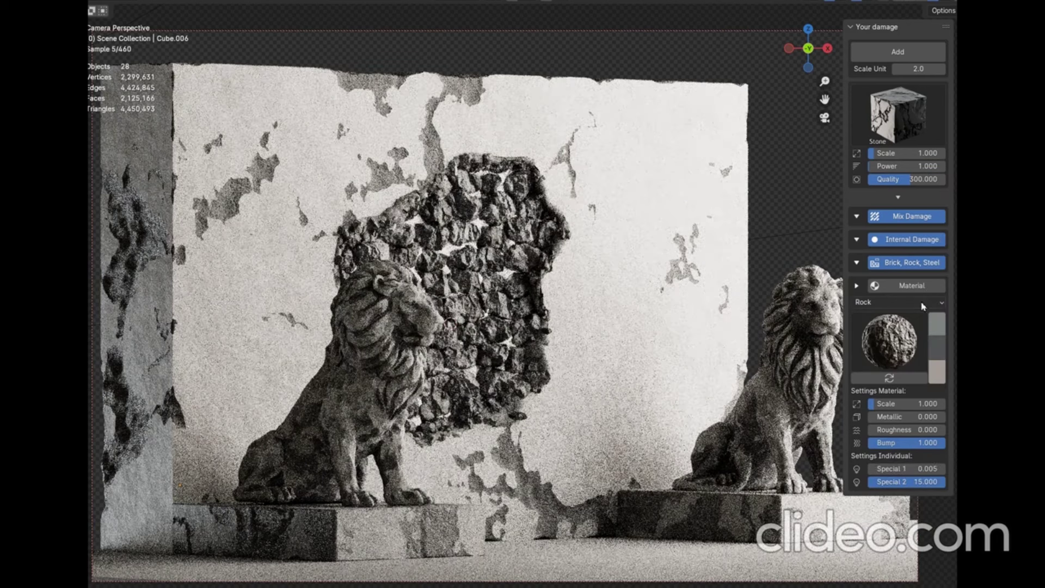
left_click(923, 306)
left_click(888, 433)
left_click(897, 338)
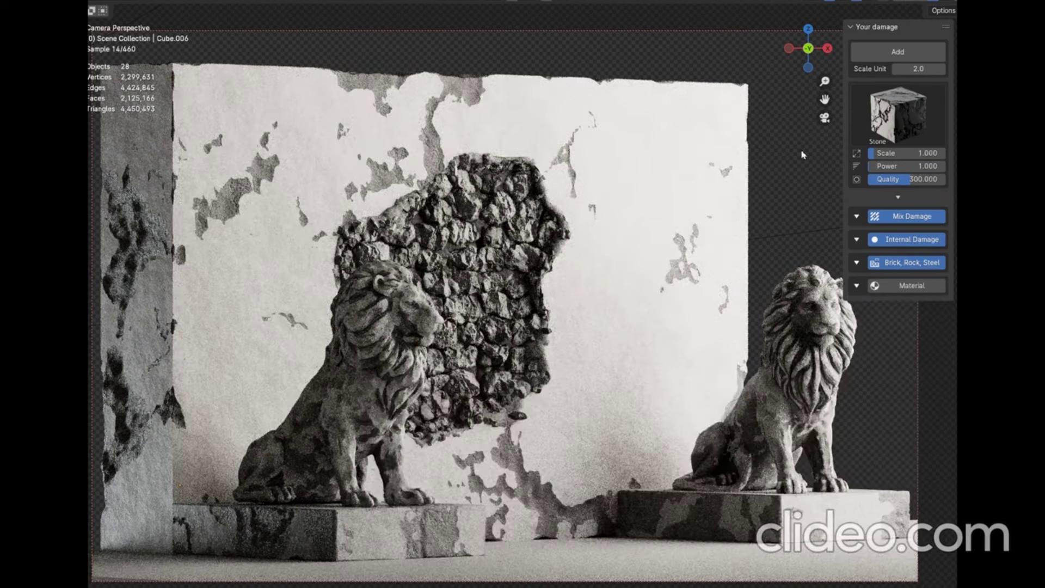